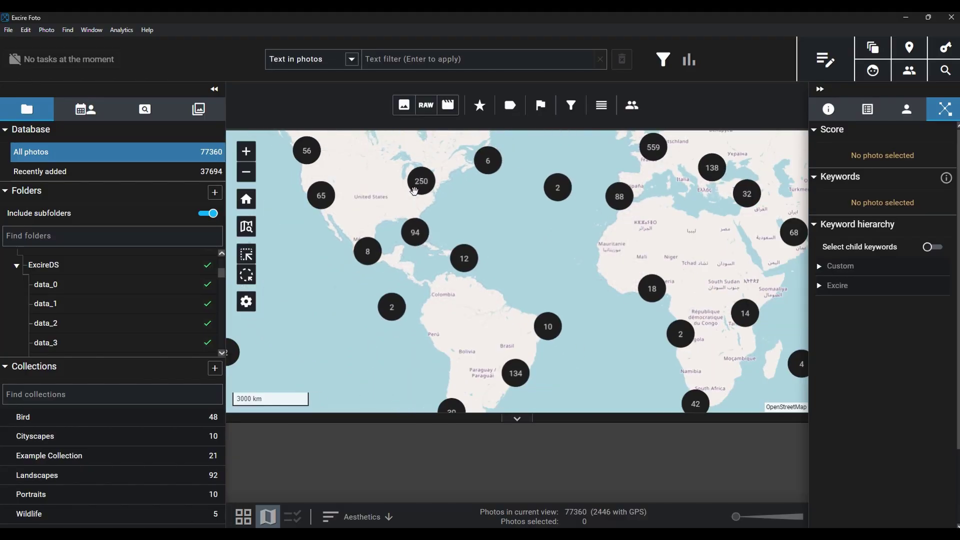
# - Examine the photo clusters around the Americas and the Atlantic at closer and wider map scales
pyautogui.scroll(1, 384, 214)
pyautogui.click(246, 151)
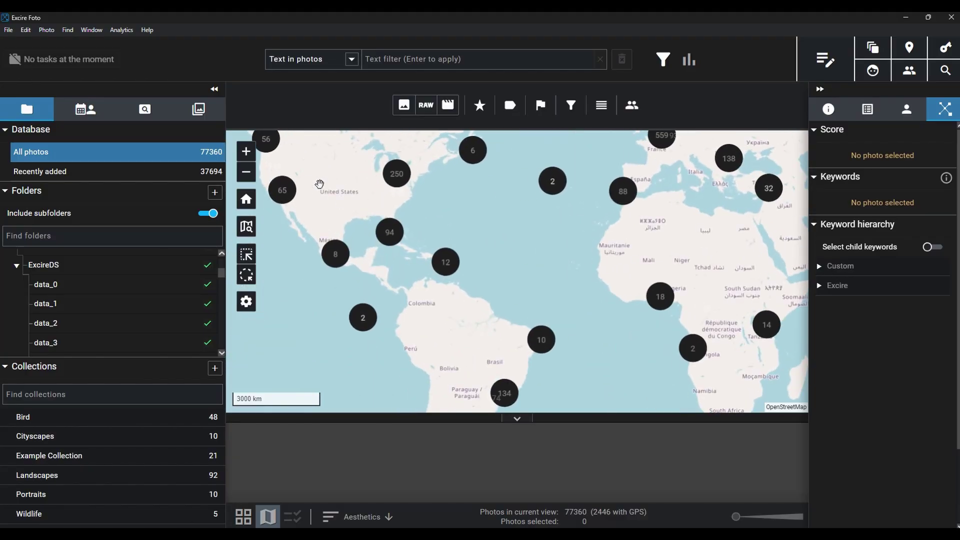
pyautogui.click(247, 152)
pyautogui.click(246, 156)
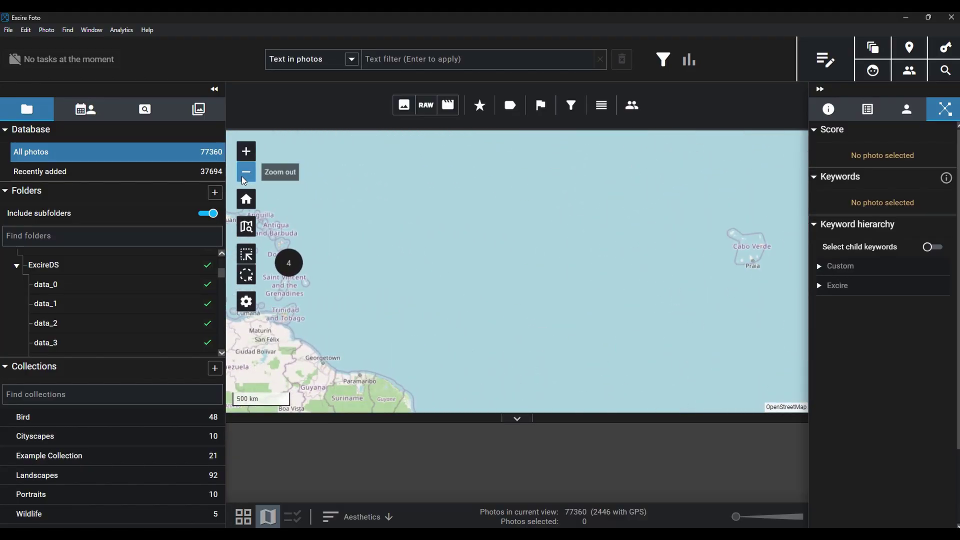
pyautogui.click(244, 176)
pyautogui.click(243, 176)
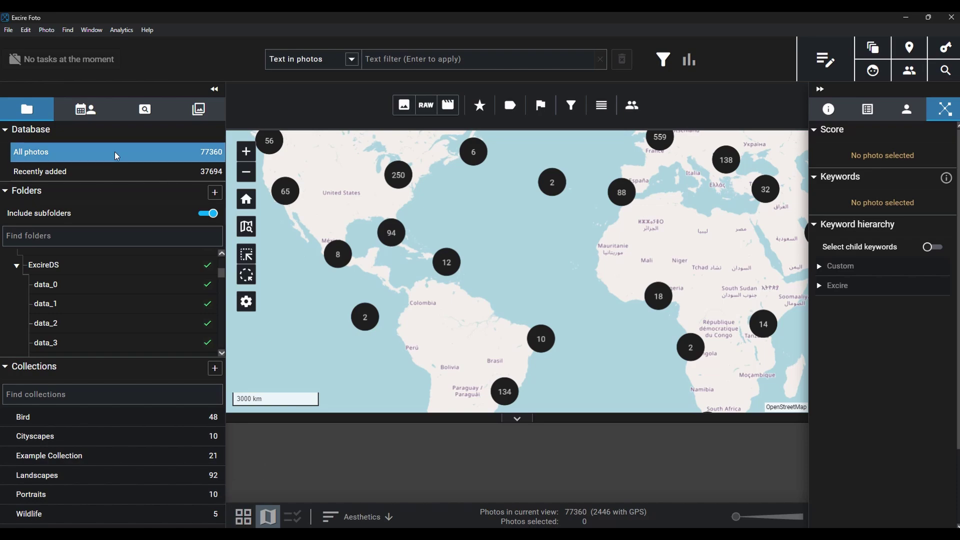
pyautogui.moveTo(26, 160)
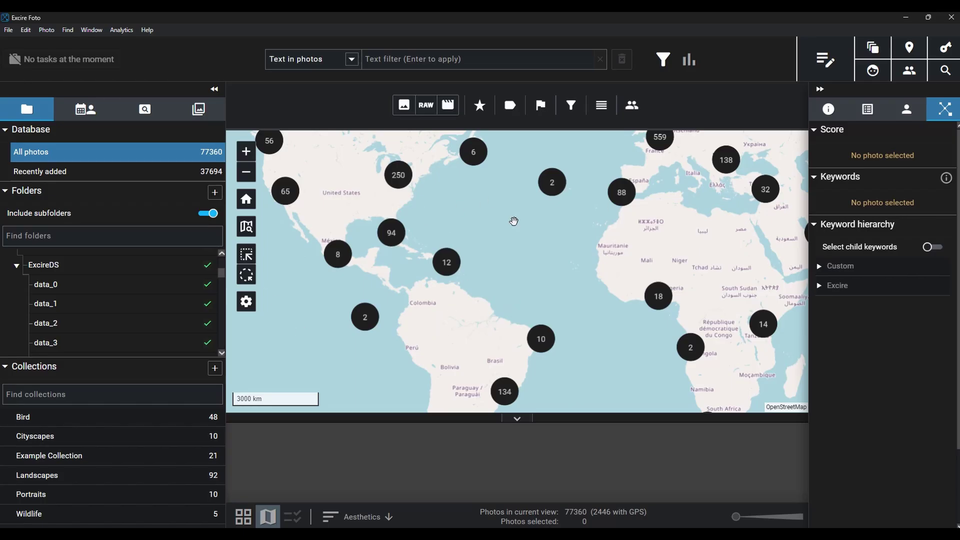
pyautogui.scroll(-1, 408, 231)
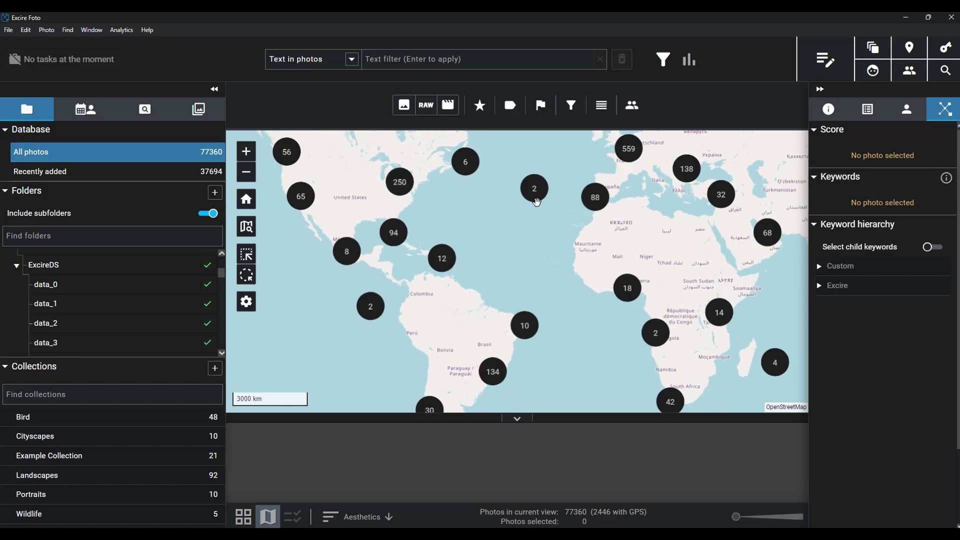
# - Limit the map to the photos in the data_0 folder and return it to all photos
pyautogui.click(81, 287)
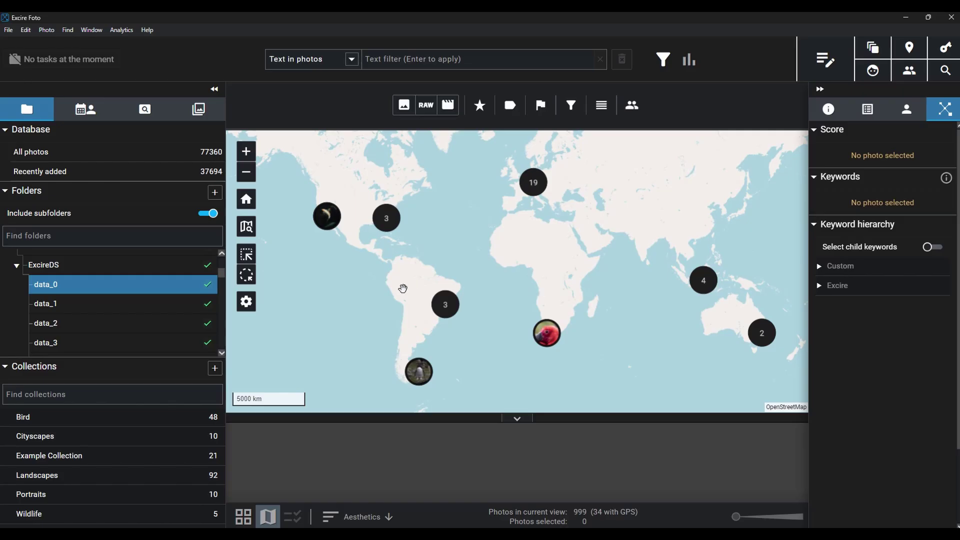
pyautogui.click(53, 159)
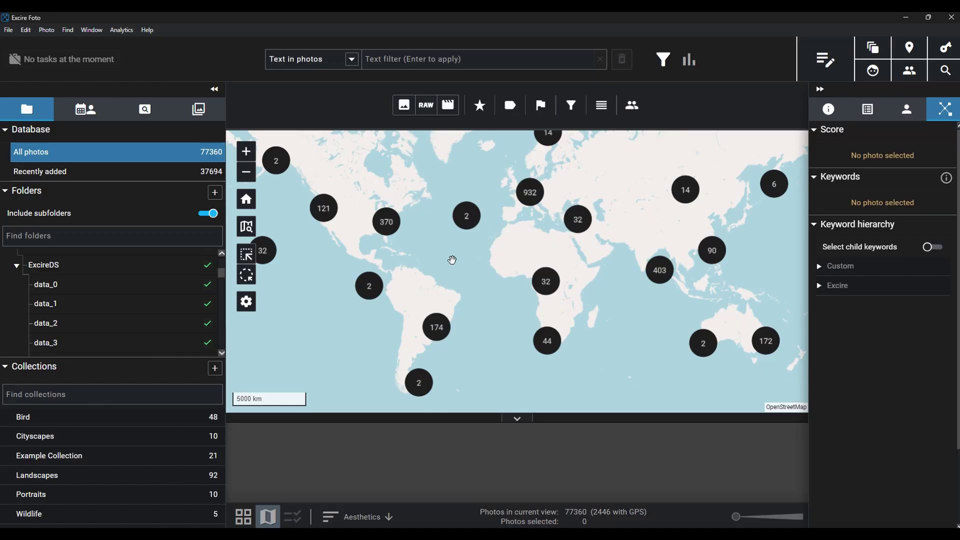
# - Select the photo cluster over the eastern United States and browse its thumbnails
pyautogui.scroll(2, 450, 259)
pyautogui.moveTo(479, 237); pyautogui.dragTo(438, 295)
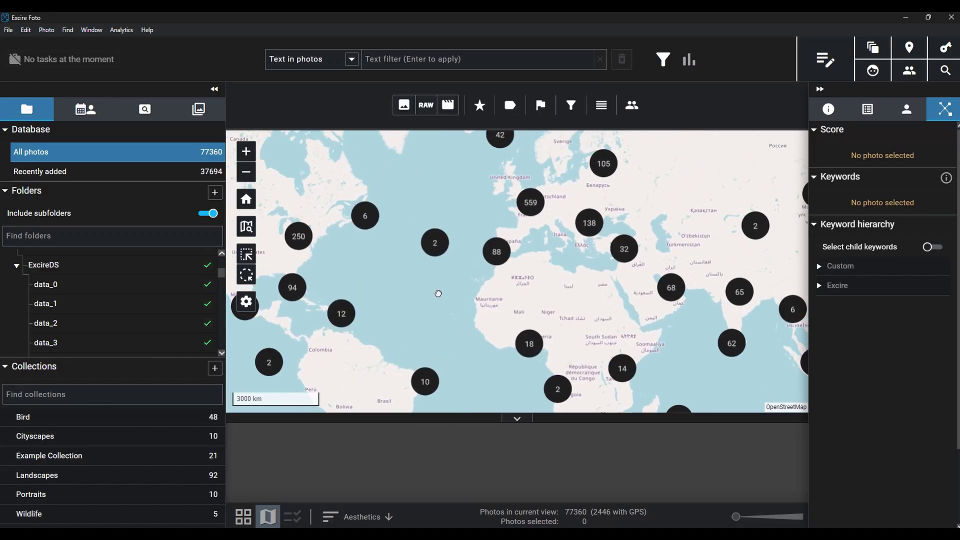
pyautogui.click(299, 238)
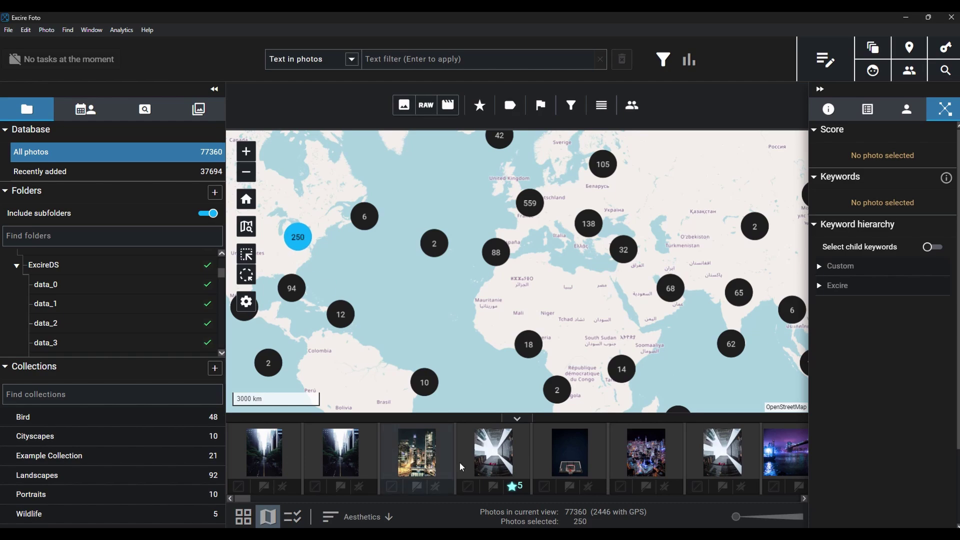
pyautogui.scroll(-3, 462, 463)
pyautogui.scroll(-5, 462, 463)
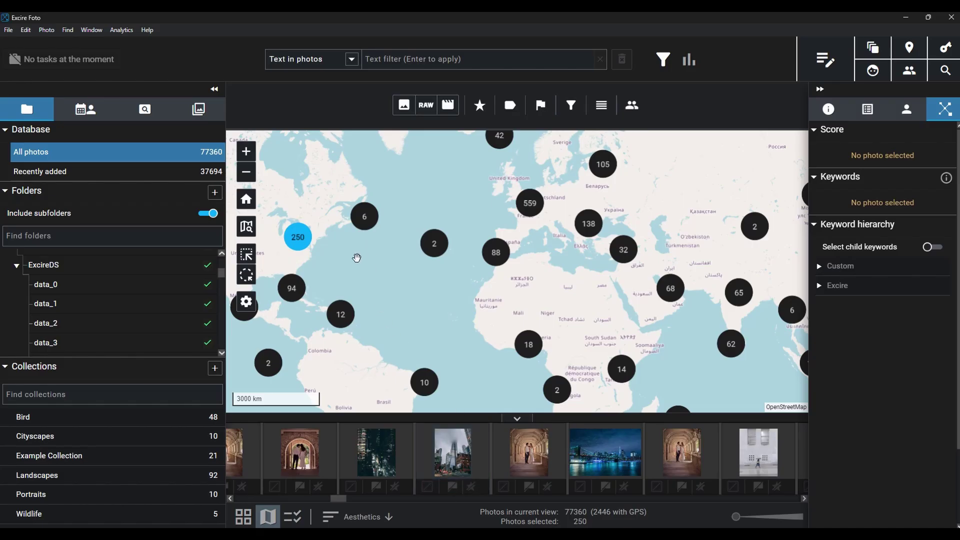
# - Add the Newfoundland, mid-Atlantic and France clusters to the current map selection
pyautogui.keyDown('ctrl'); pyautogui.click(364, 216); pyautogui.keyUp('ctrl')
pyautogui.keyDown('ctrl'); pyautogui.click(434, 244); pyautogui.keyUp('ctrl')
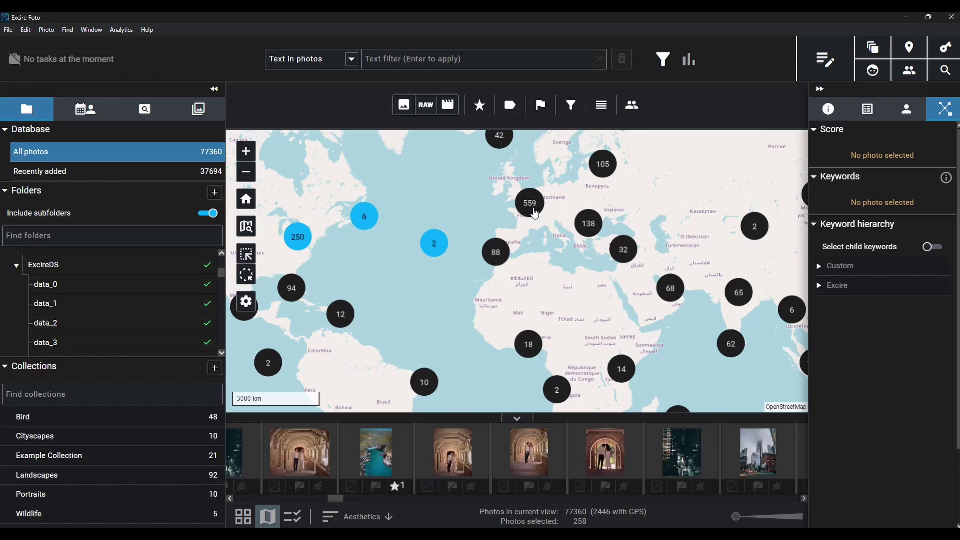
pyautogui.keyDown('ctrl'); pyautogui.click(531, 205); pyautogui.keyUp('ctrl')
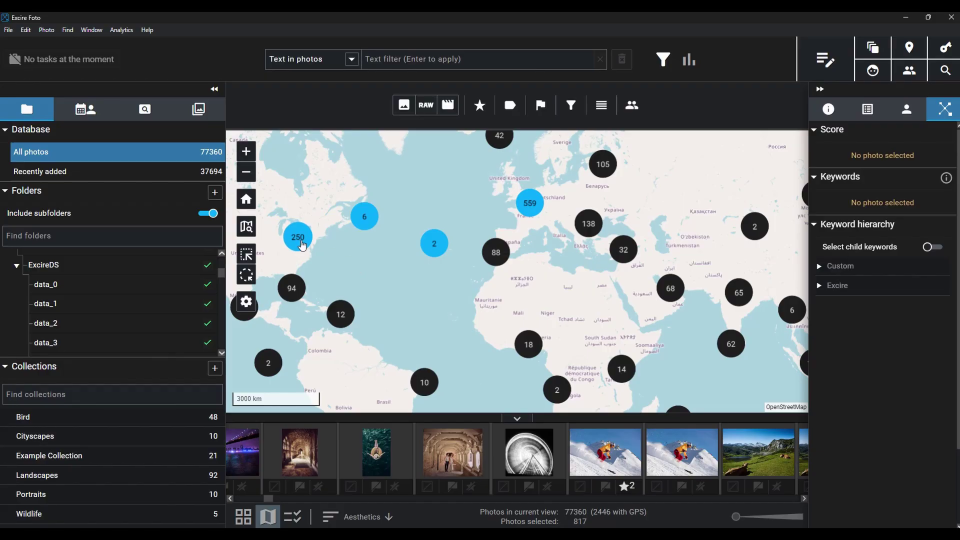
# - Select the Caribbean photos with a rectangular area, and the photos around Spain and France with a circular area
pyautogui.click(248, 255)
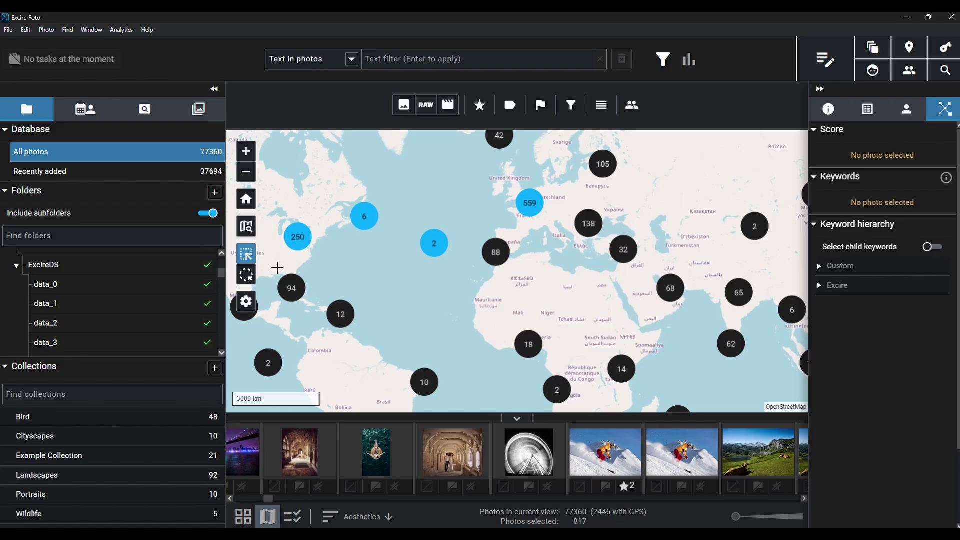
pyautogui.moveTo(277, 268); pyautogui.dragTo(364, 343)
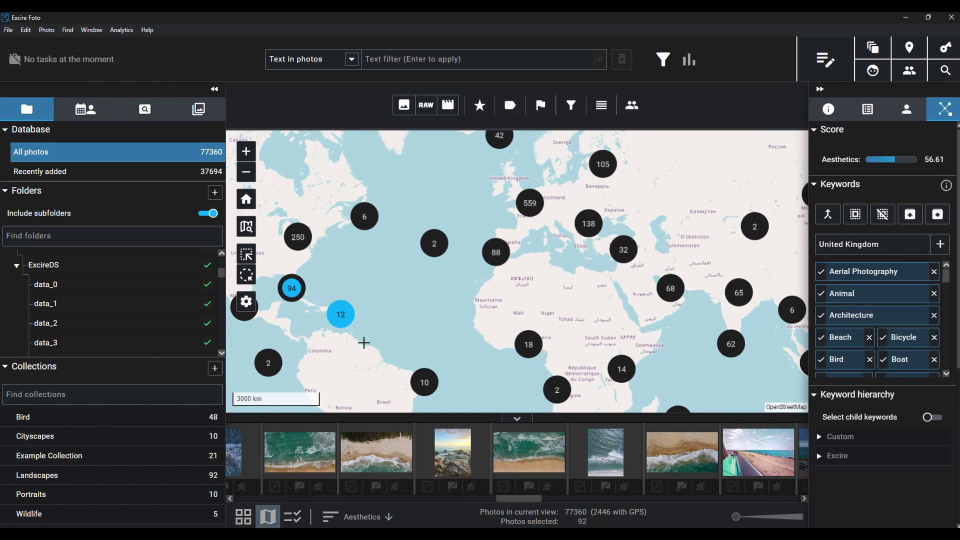
pyautogui.click(246, 275)
pyautogui.moveTo(479, 234); pyautogui.dragTo(518, 267)
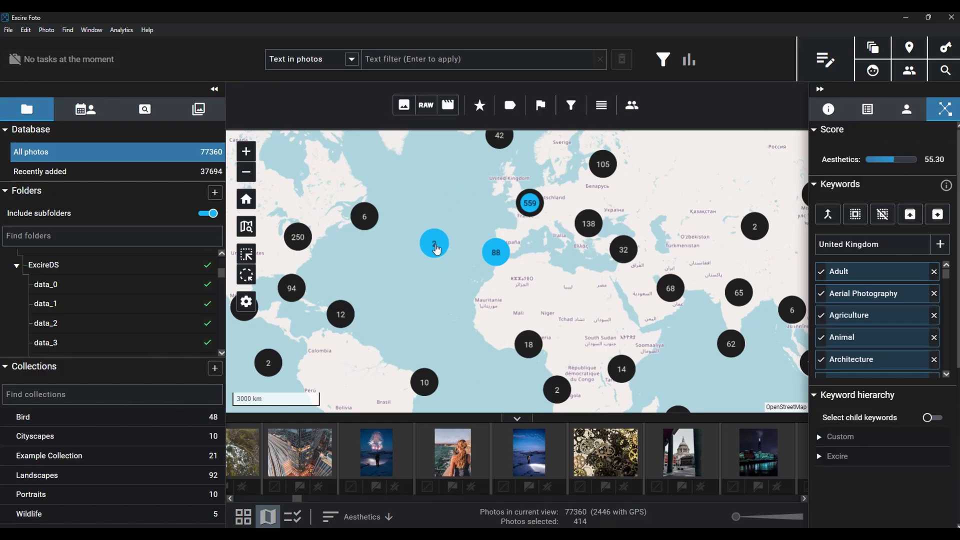
# - Open the skyscraper photo beside the railway tracks in the single-photo view and return to the map
pyautogui.doubleClick(313, 466)
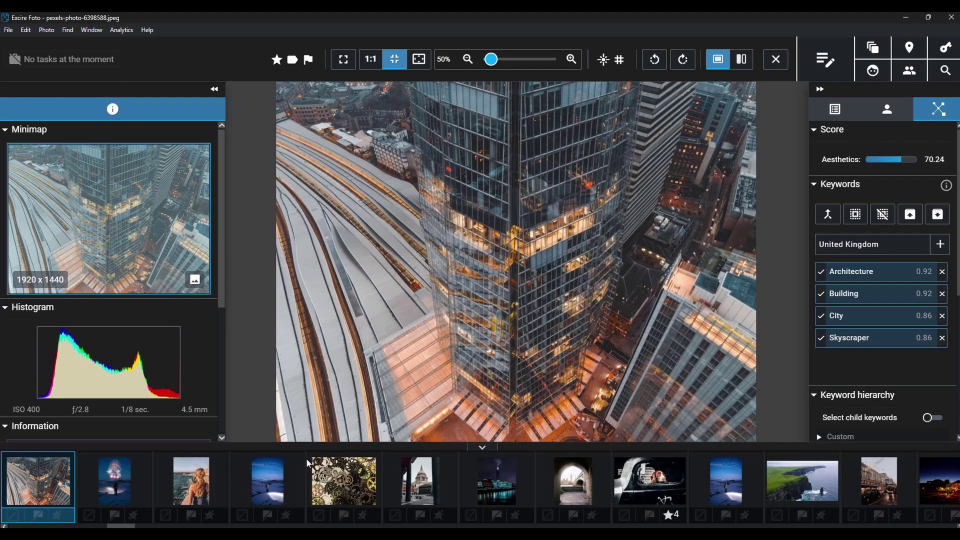
pyautogui.click(777, 60)
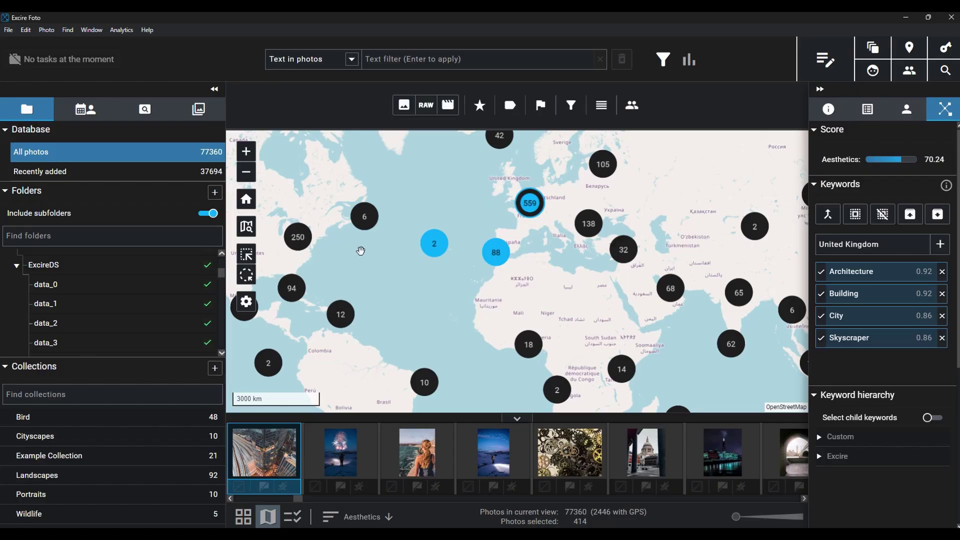
# - Select the eastern United States cluster and review the collections its photos can be added to, without adding them
pyautogui.click(302, 241)
pyautogui.rightClick(305, 244)
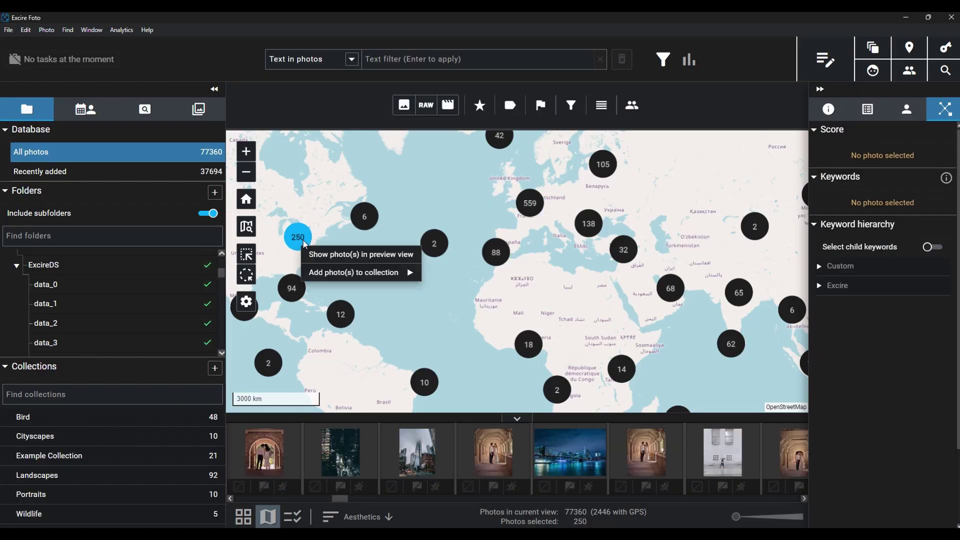
pyautogui.moveTo(320, 273)
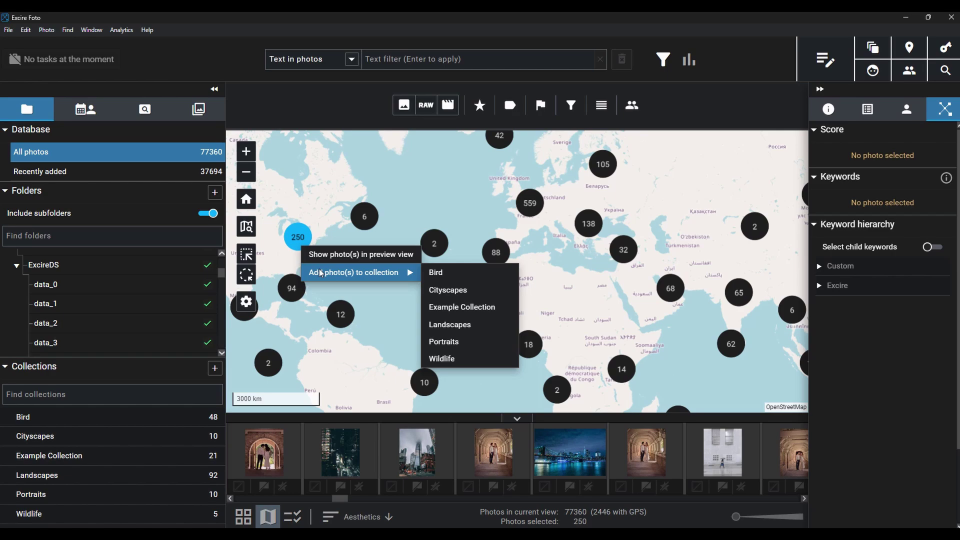
pyautogui.click(461, 204)
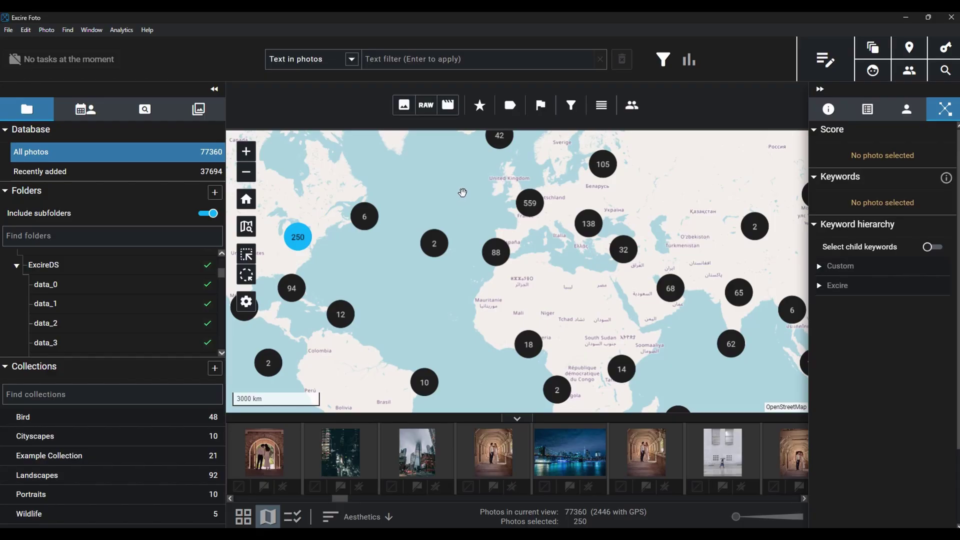
# - Select the Iceland photos on the map with a rectangular area and look through their thumbnails
pyautogui.moveTo(461, 191); pyautogui.dragTo(434, 303)
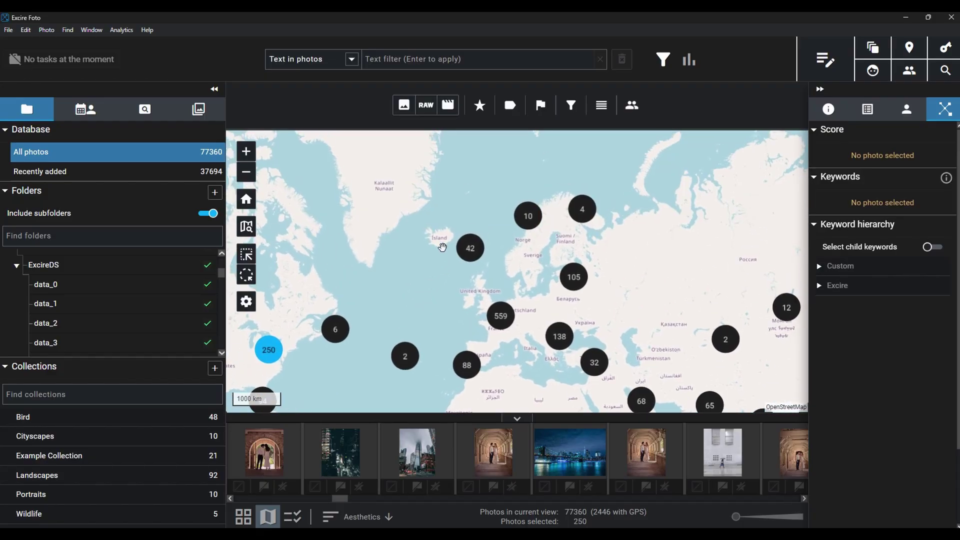
pyautogui.scroll(1, 442, 245)
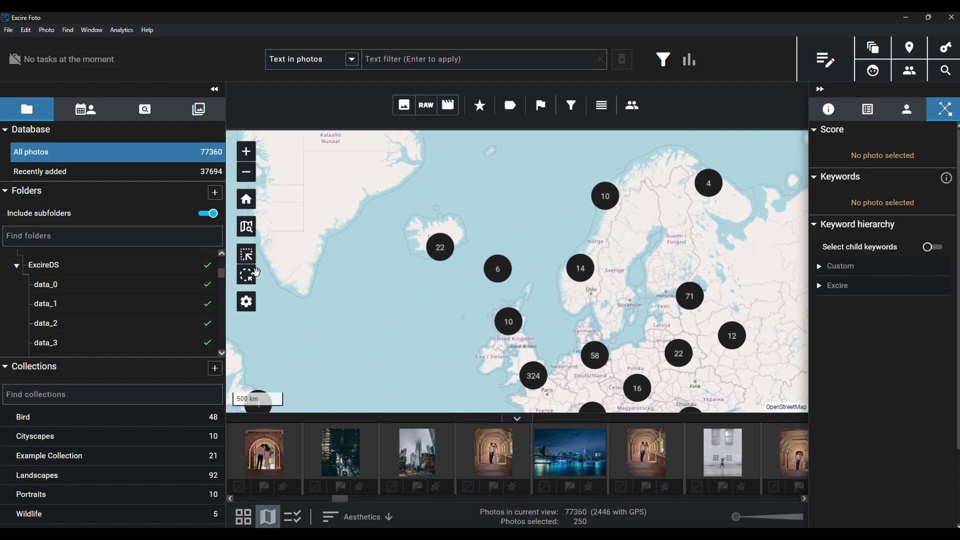
pyautogui.click(246, 254)
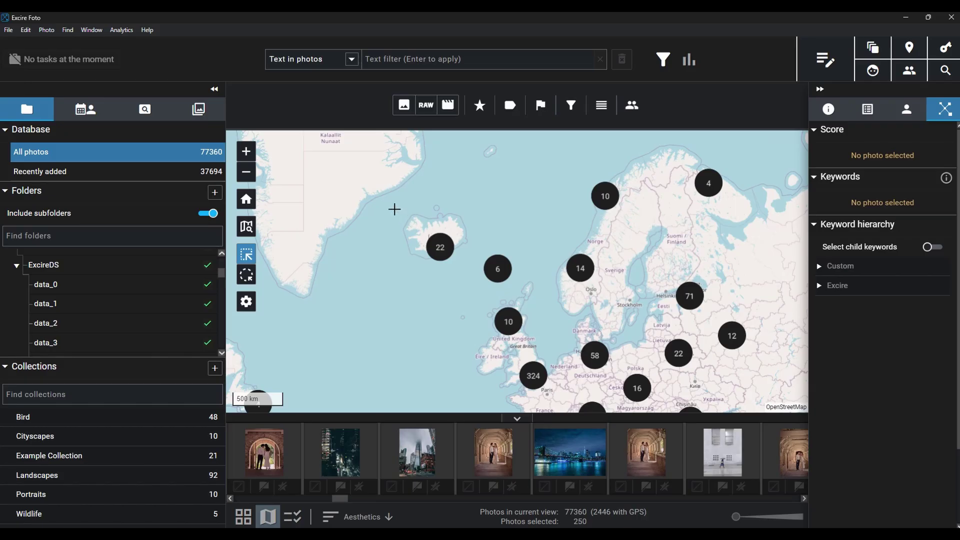
pyautogui.moveTo(394, 208); pyautogui.dragTo(475, 266)
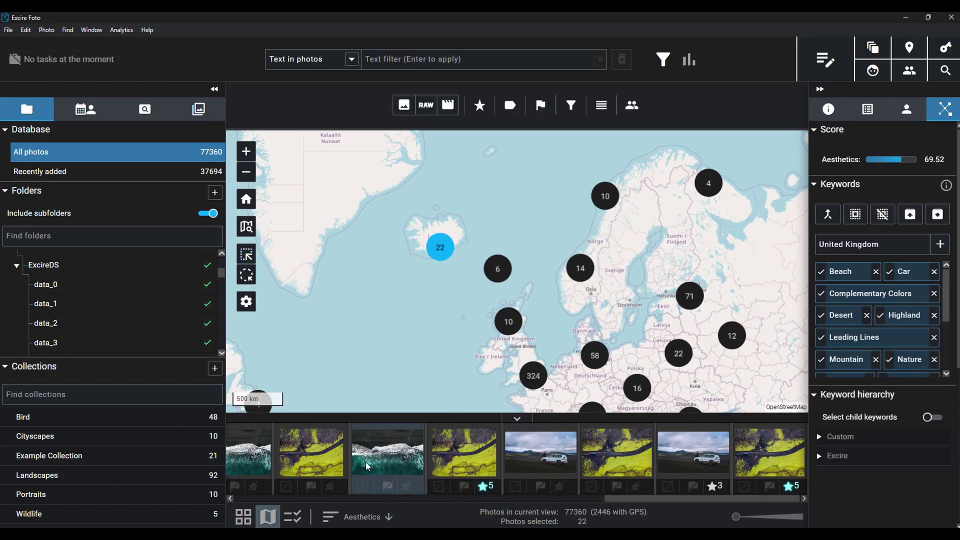
pyautogui.scroll(3, 368, 463)
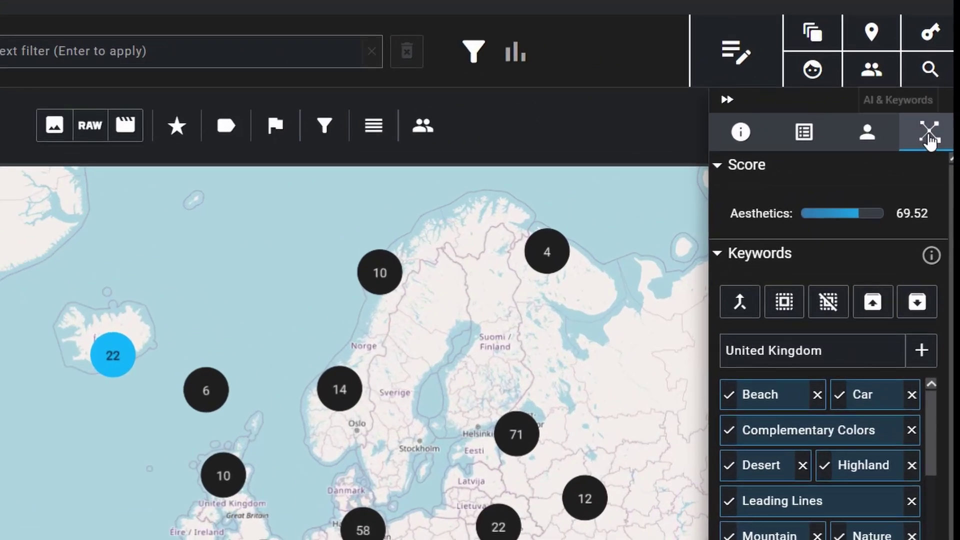
# - Clear the leftover keyword entry and add the keyword Iceland to the selected photos
pyautogui.click(926, 134)
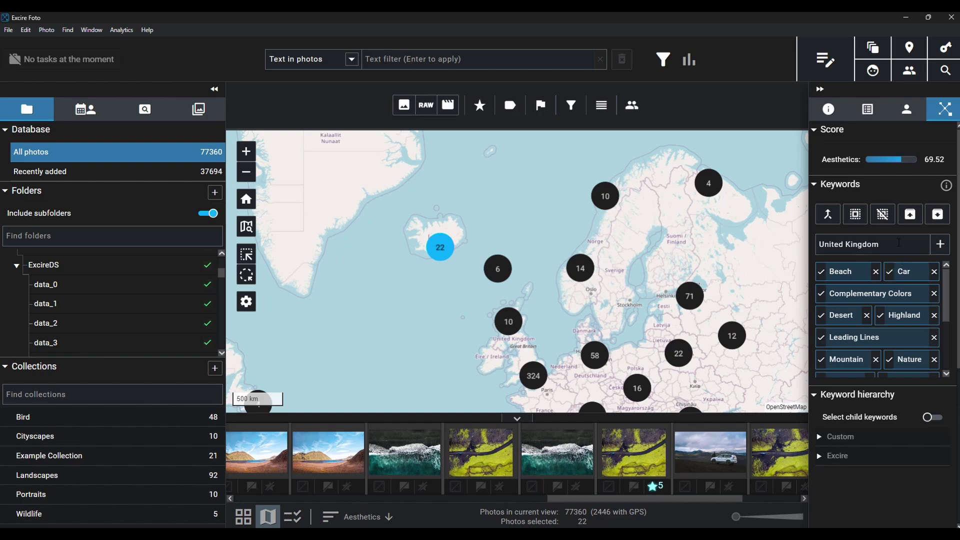
pyautogui.moveTo(881, 244); pyautogui.dragTo(818, 244)
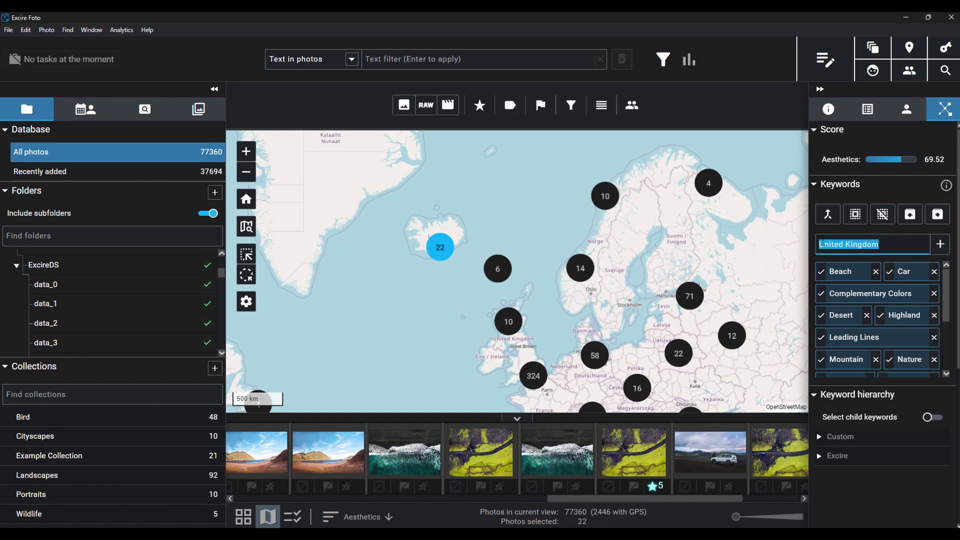
pyautogui.press('BackSpace')
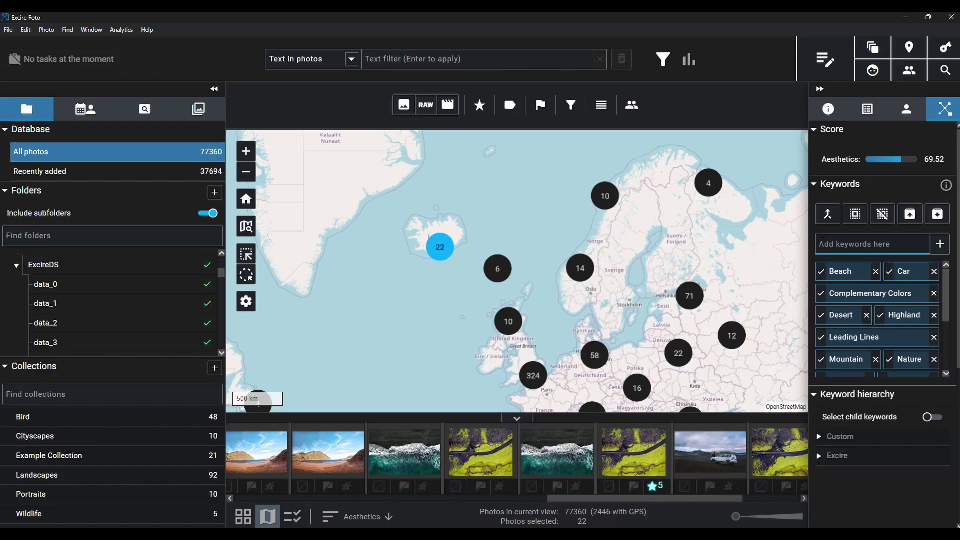
pyautogui.scroll(-3, 851, 315)
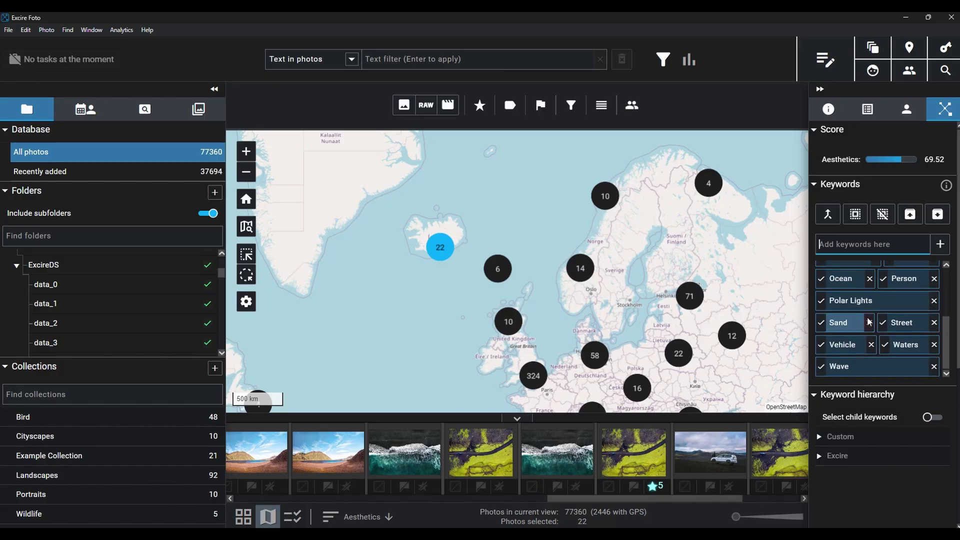
pyautogui.scroll(3, 851, 315)
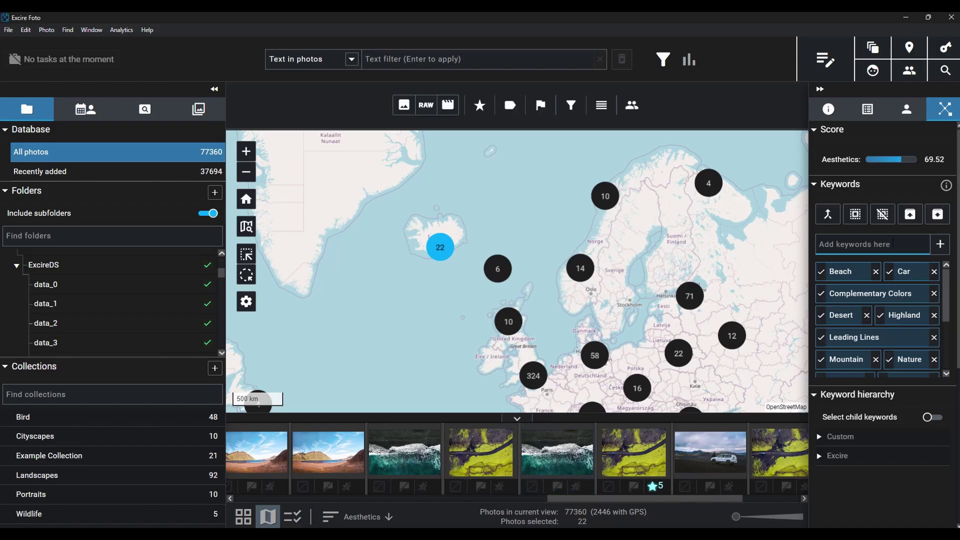
pyautogui.click(893, 244)
pyautogui.write('Iceland')
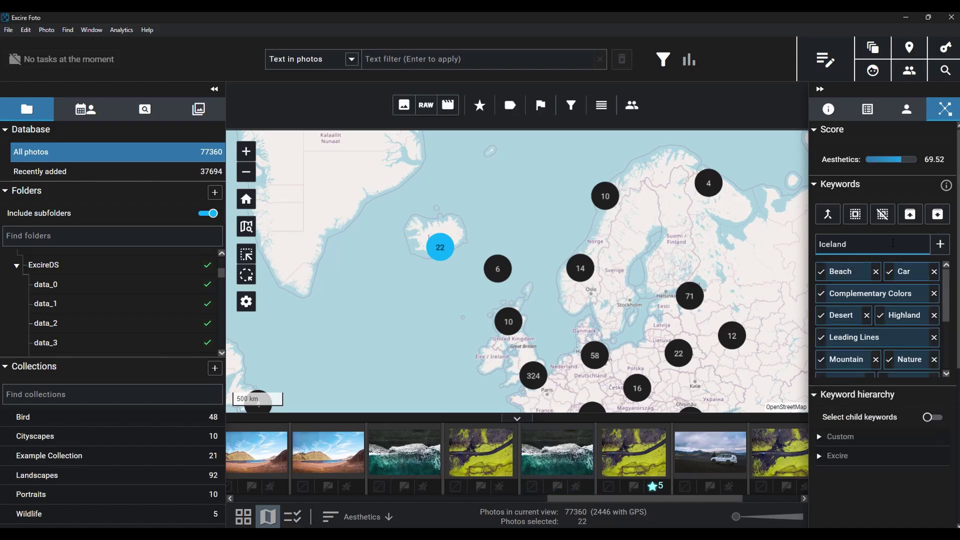
pyautogui.press('Return')
# - Zoom in on Iceland to view its selected photo clusters in detail
pyautogui.scroll(1, 441, 257)
pyautogui.click(441, 257)
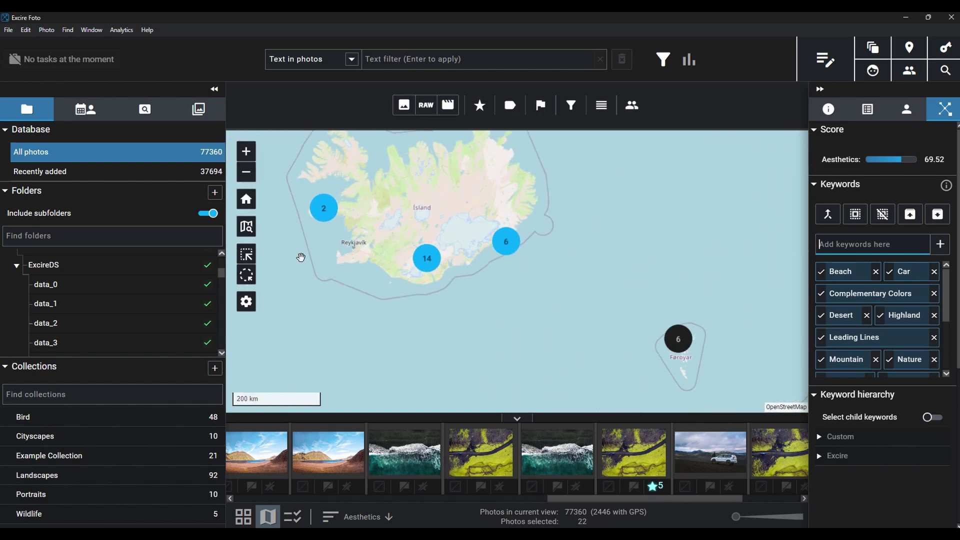
# - Go to New York City, United States of America, on the map
pyautogui.click(247, 227)
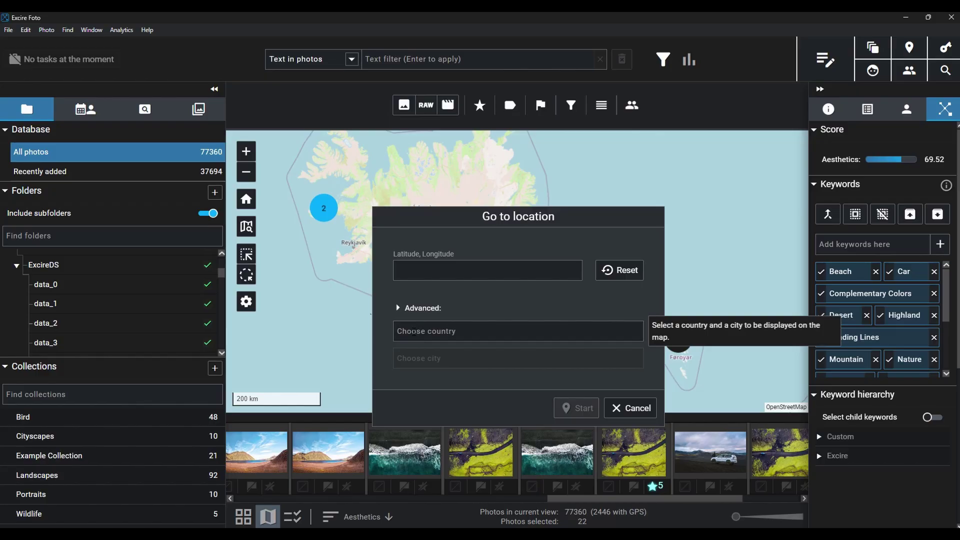
pyautogui.click(413, 331)
pyautogui.write('united st')
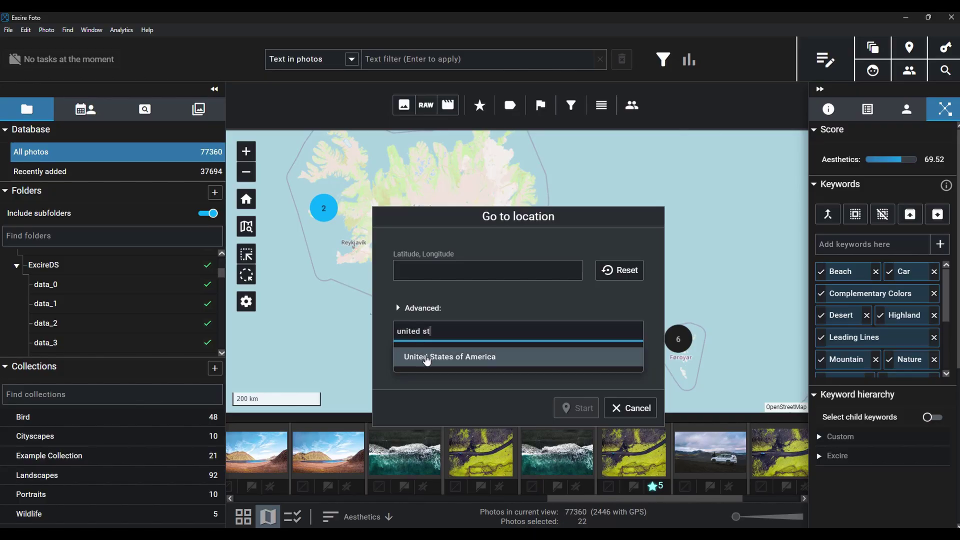
pyautogui.click(424, 356)
pyautogui.click(424, 358)
pyautogui.write('New York')
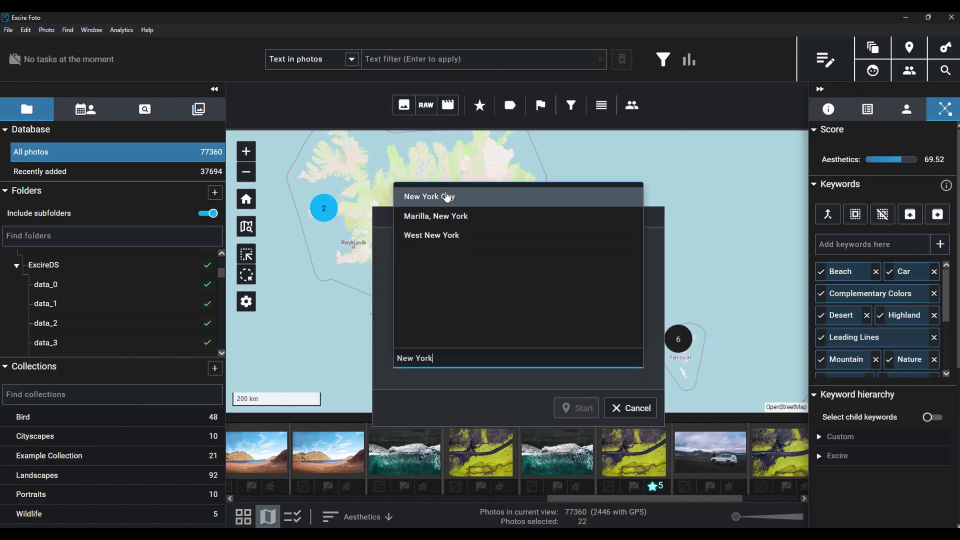
pyautogui.click(448, 197)
pyautogui.click(579, 408)
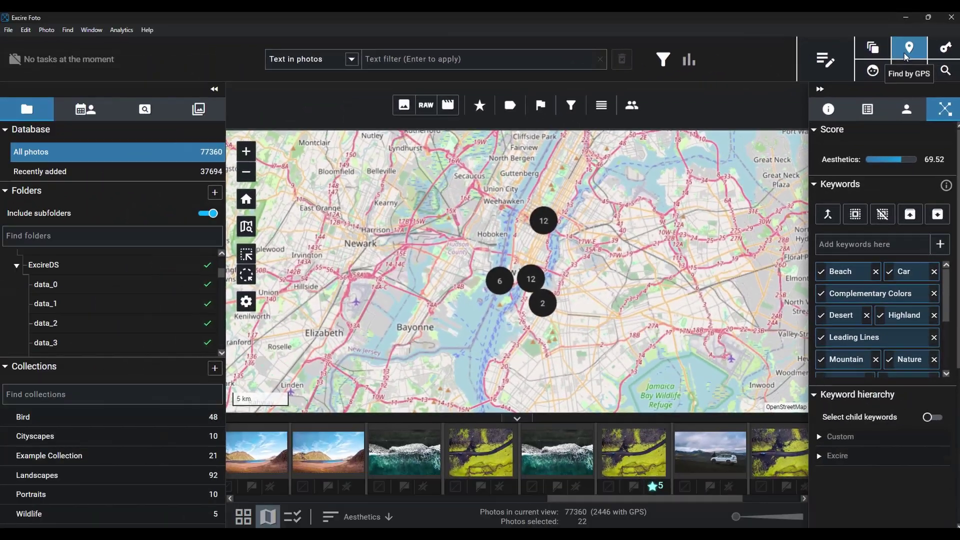
# - Open the search by GPS and try out several search centres on its map, ending in northern England
pyautogui.click(861, 88)
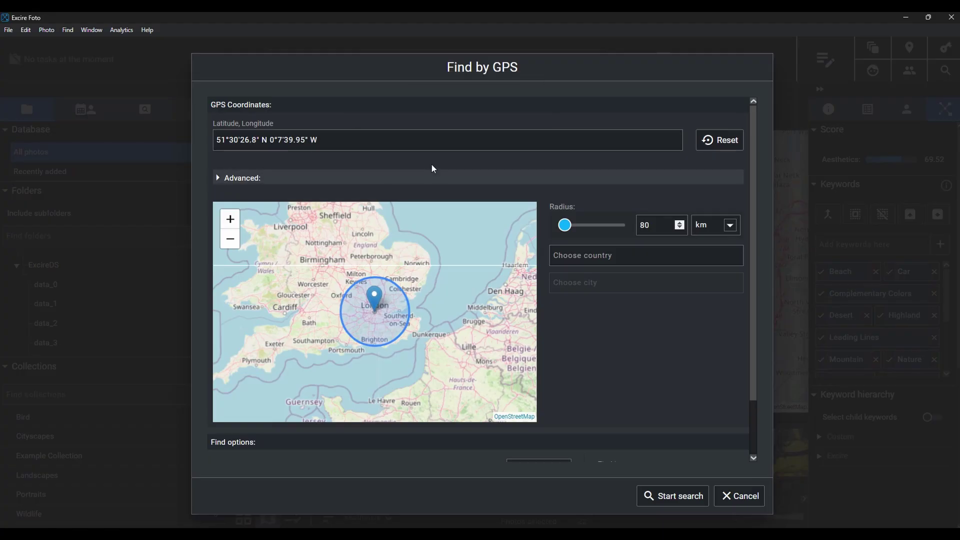
pyautogui.scroll(-3, 356, 319)
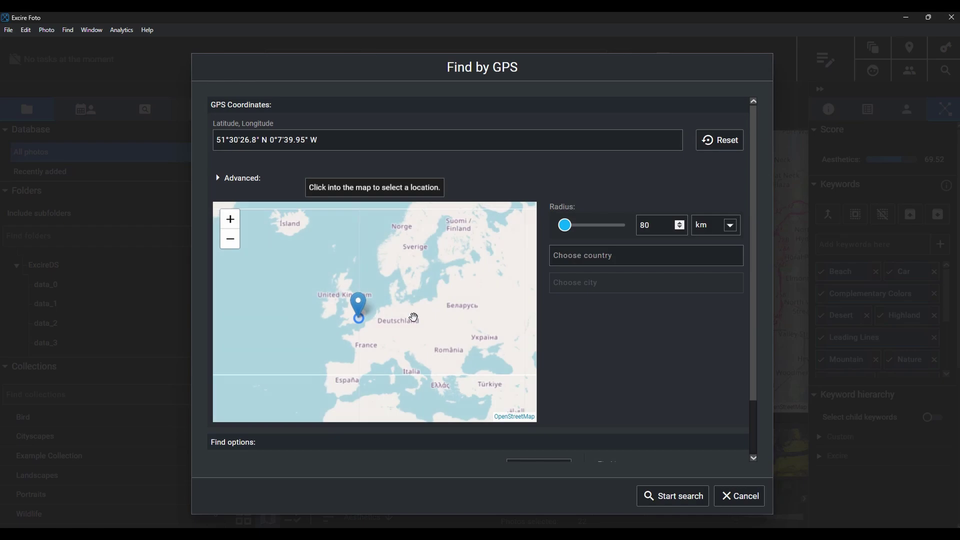
pyautogui.click(414, 318)
pyautogui.click(294, 301)
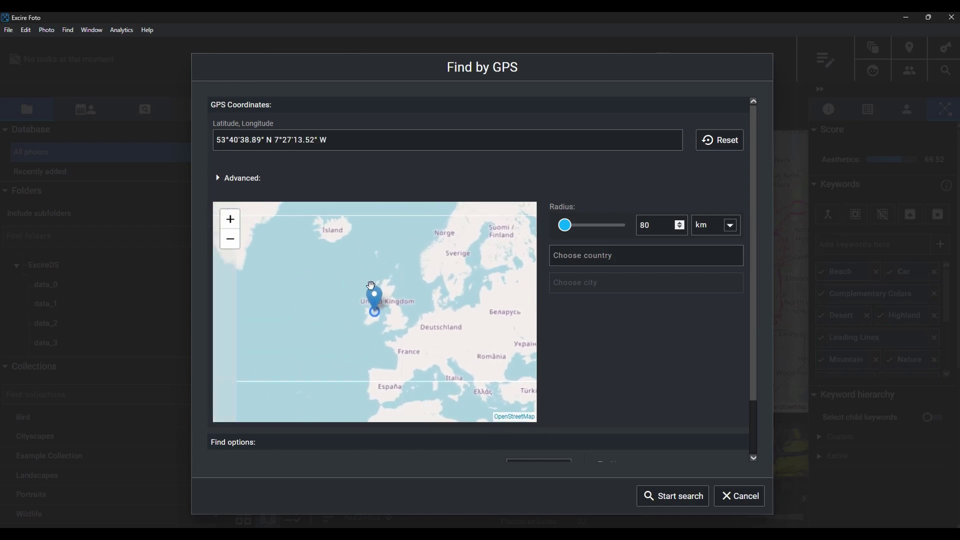
pyautogui.click(392, 307)
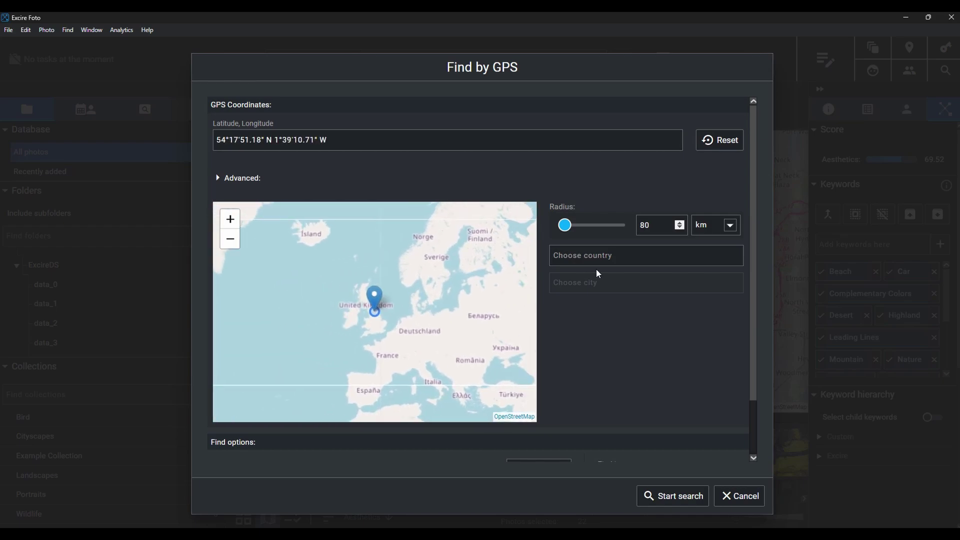
# - Set the GPS search location to London, United Kingdom, and run the search across the whole database
pyautogui.click(581, 256)
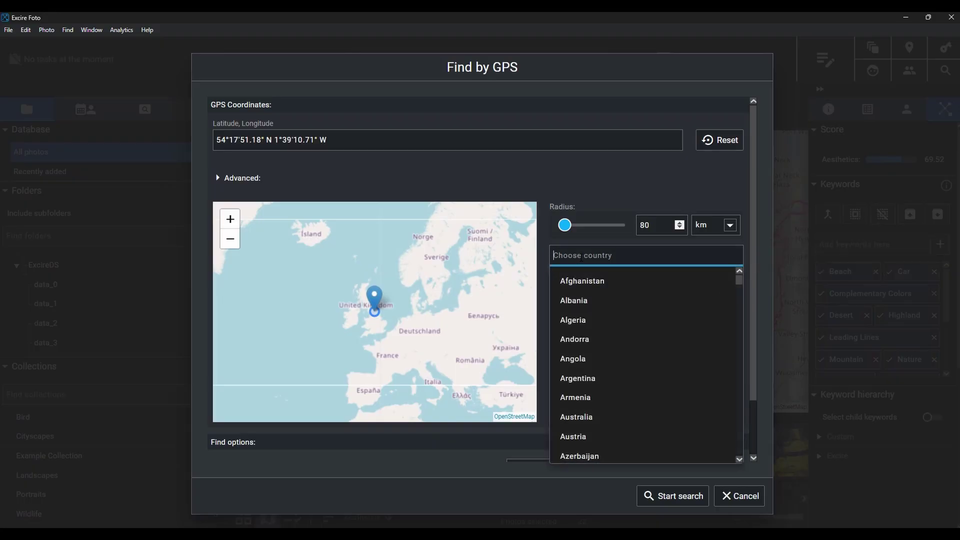
pyautogui.write('Unite')
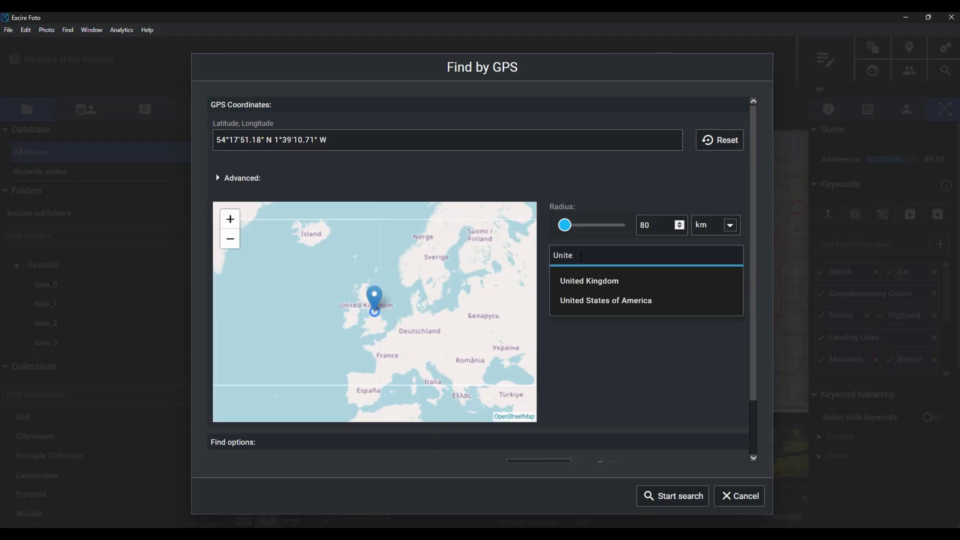
pyautogui.click(575, 286)
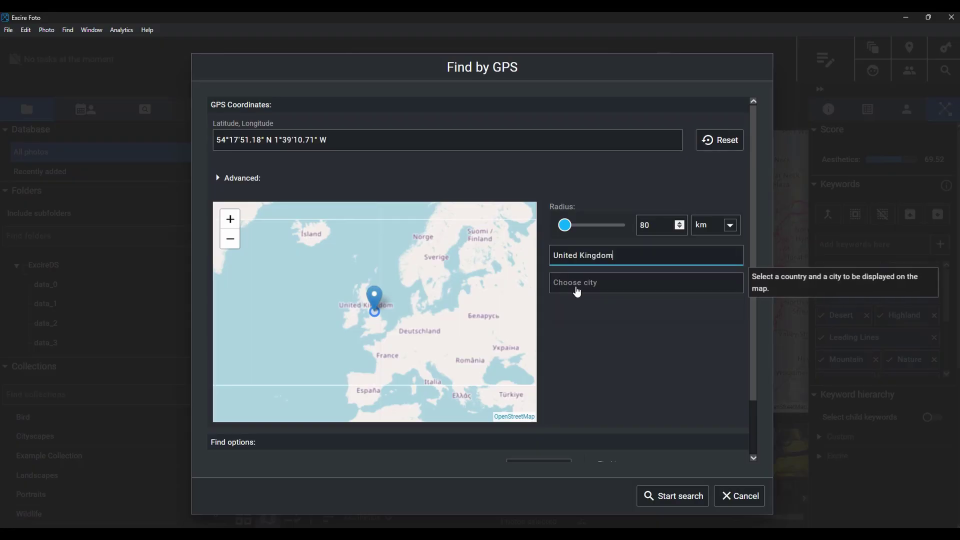
pyautogui.click(577, 292)
pyautogui.write('L')
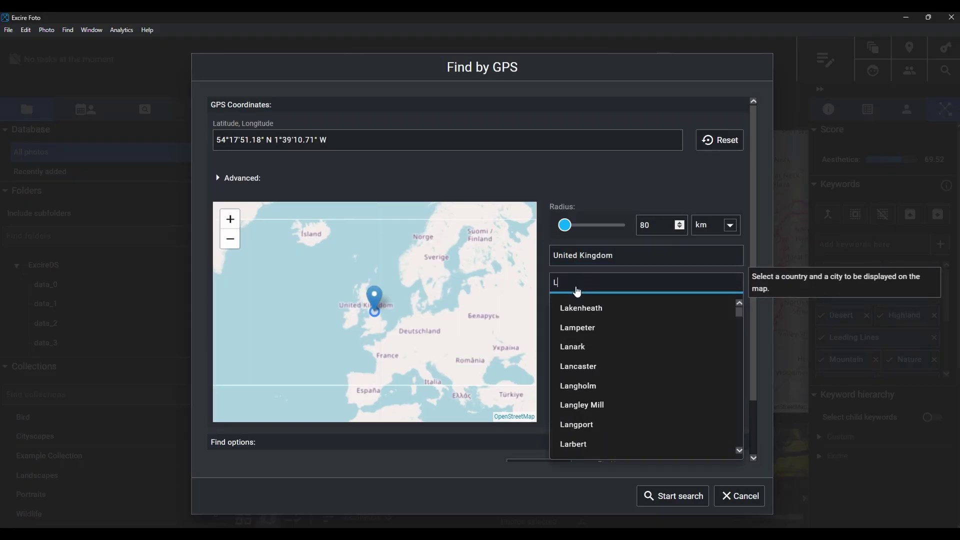
pyautogui.write('ondon')
pyautogui.press('Return')
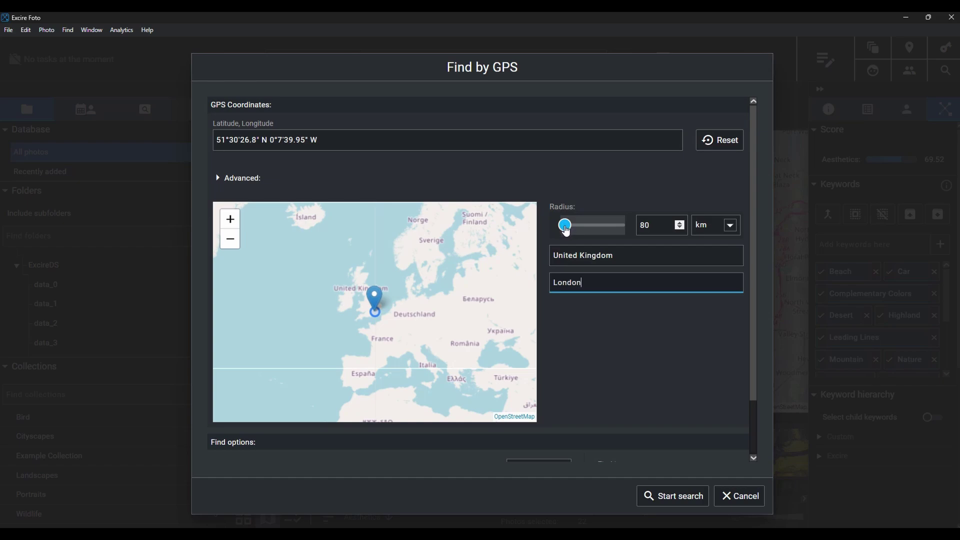
pyautogui.scroll(-1, 593, 356)
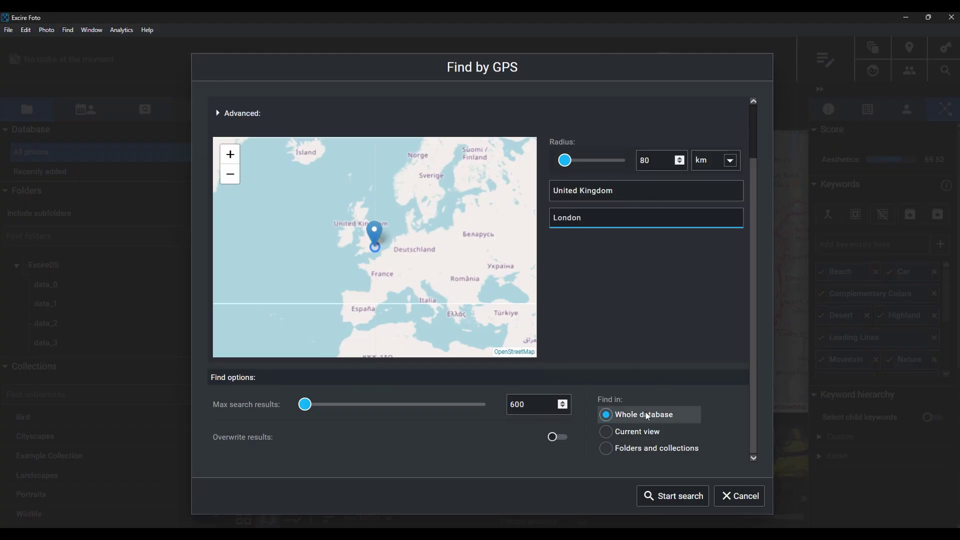
pyautogui.click(677, 499)
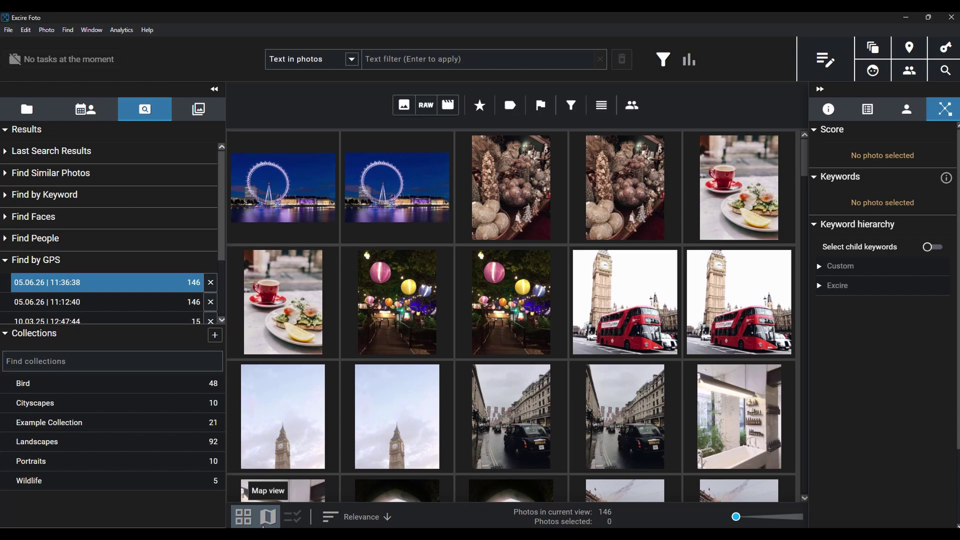
# - View all the GPS search results on the map, and return to the thumbnail grid to browse them
pyautogui.click(265, 523)
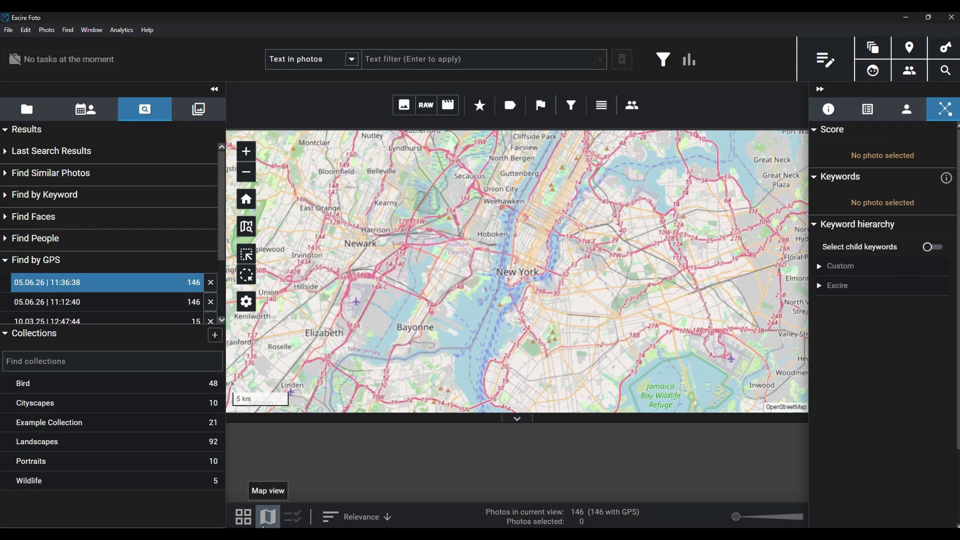
pyautogui.click(250, 200)
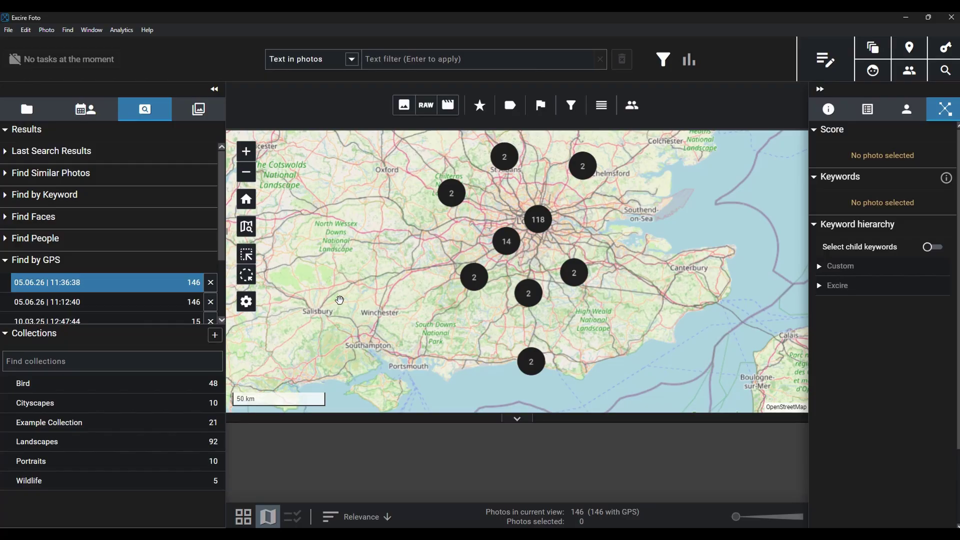
pyautogui.click(251, 519)
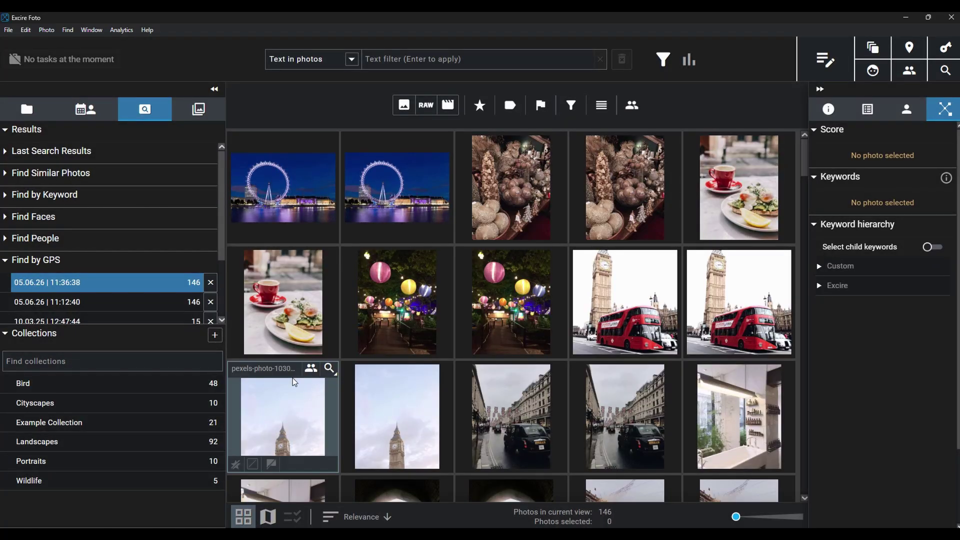
pyautogui.scroll(-3, 294, 382)
pyautogui.scroll(3, 294, 383)
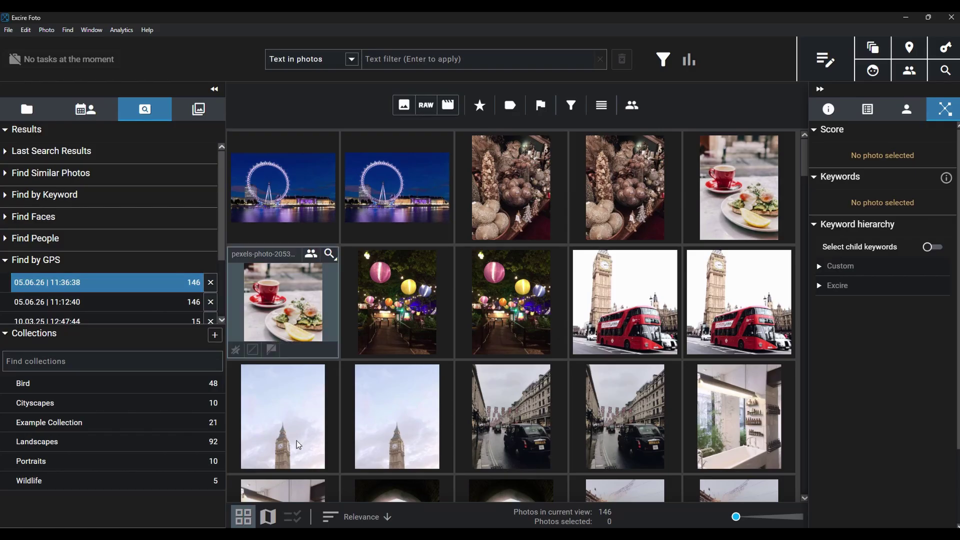
# - Select the second London Eye photo together with both red bus photos, both pale-sky Big Ben photos and the first black taxi photo
pyautogui.moveTo(386, 349)
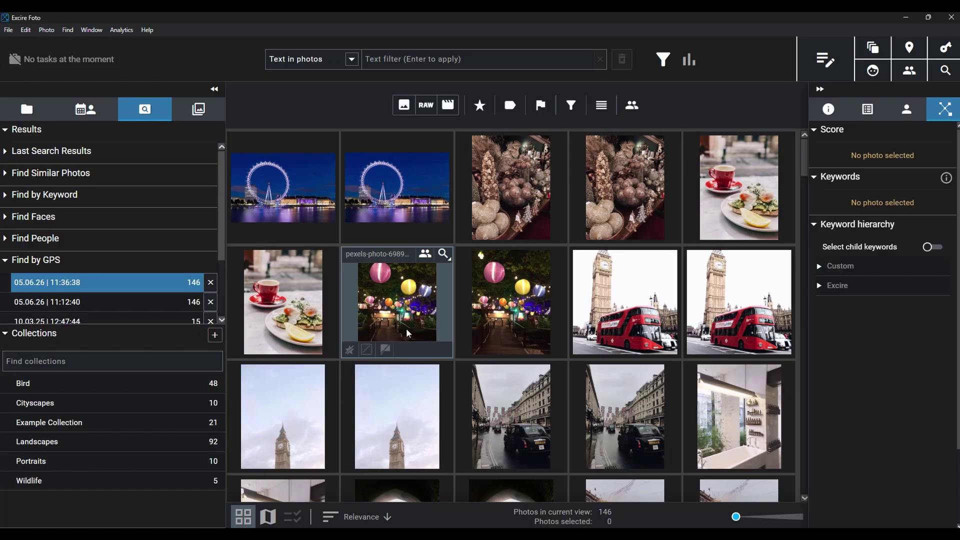
pyautogui.click(392, 303)
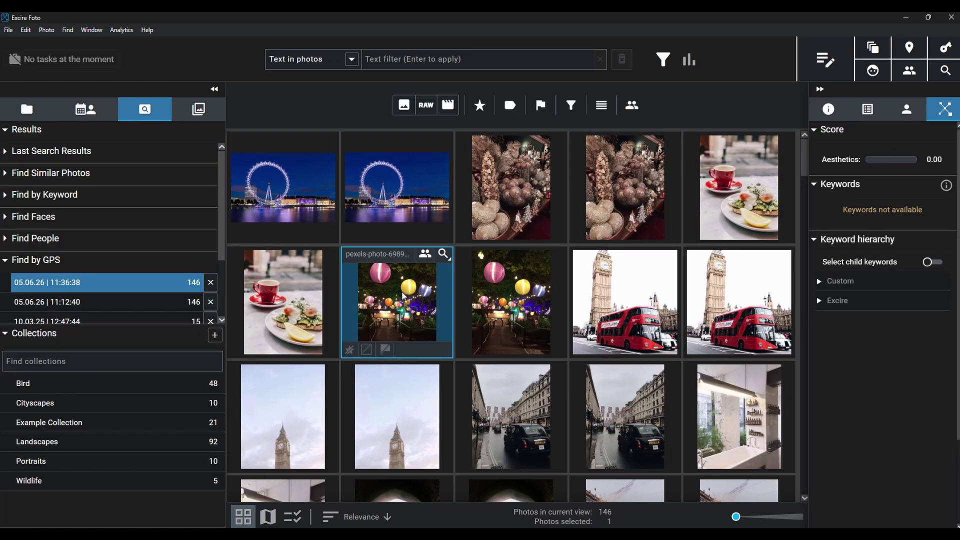
pyautogui.click(615, 307)
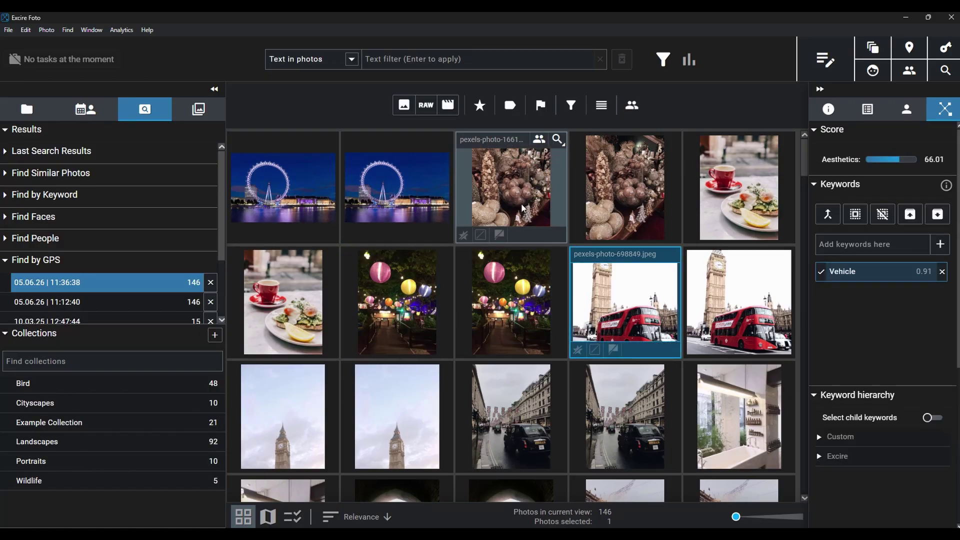
pyautogui.keyDown('ctrl'); pyautogui.click(389, 303); pyautogui.keyUp('ctrl')
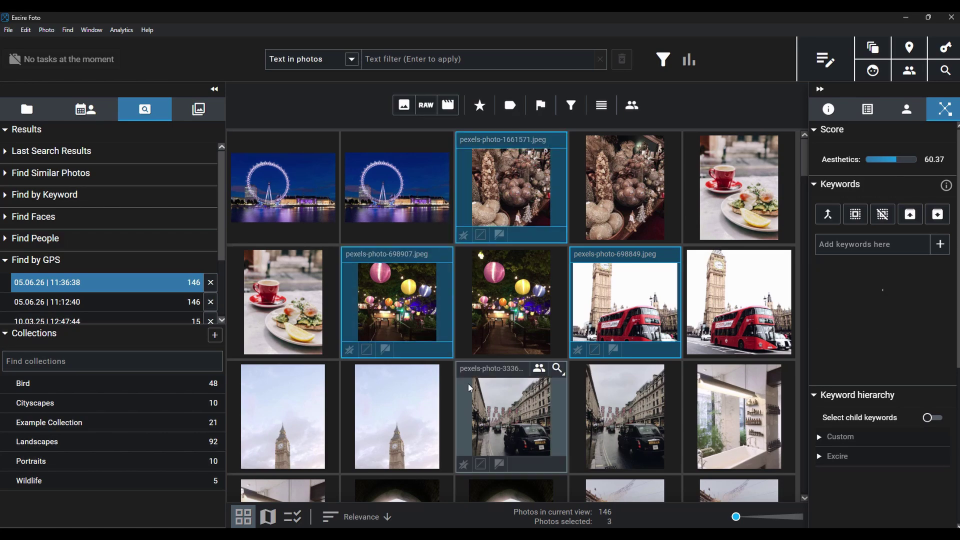
pyautogui.keyDown('shift'); pyautogui.click(521, 430); pyautogui.keyUp('shift')
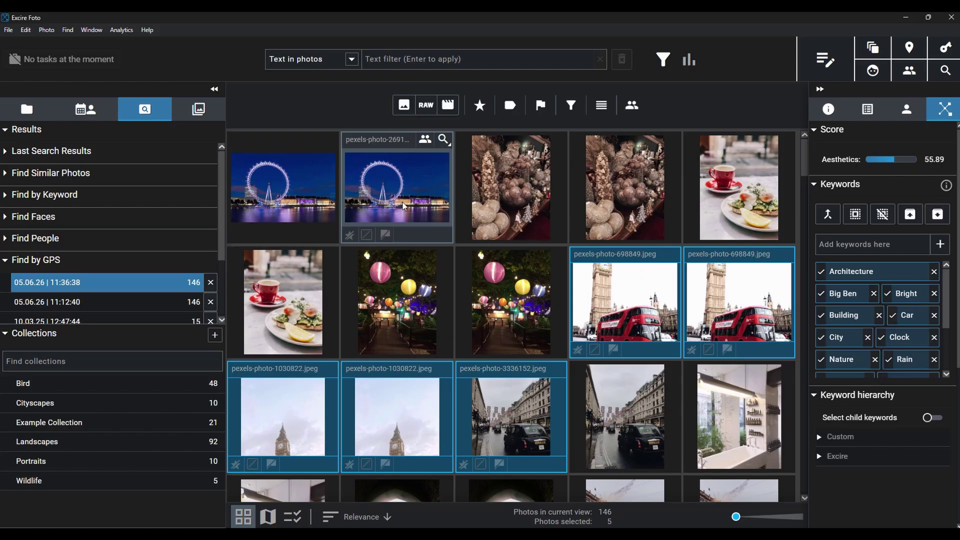
pyautogui.keyDown('ctrl'); pyautogui.click(421, 230); pyautogui.keyUp('ctrl')
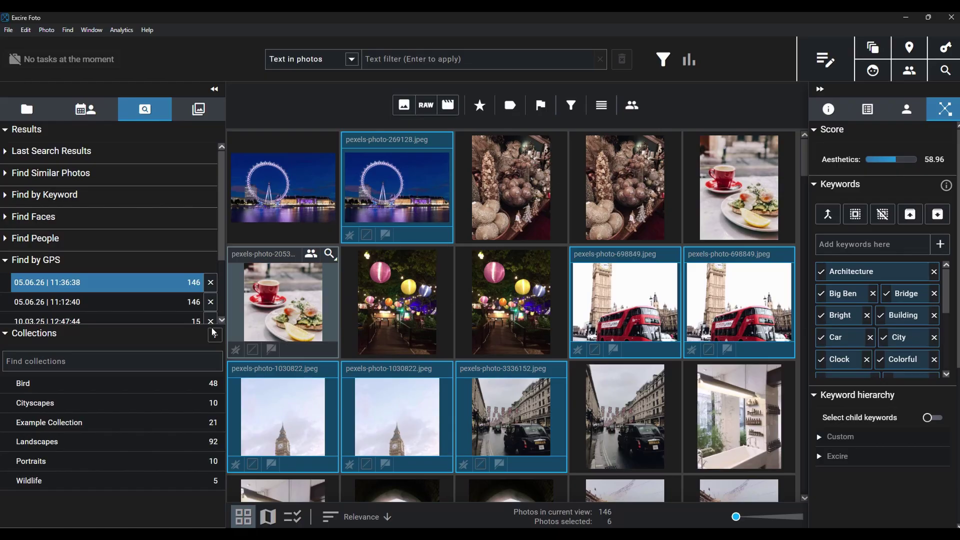
pyautogui.moveTo(168, 360); pyautogui.dragTo(413, 195)
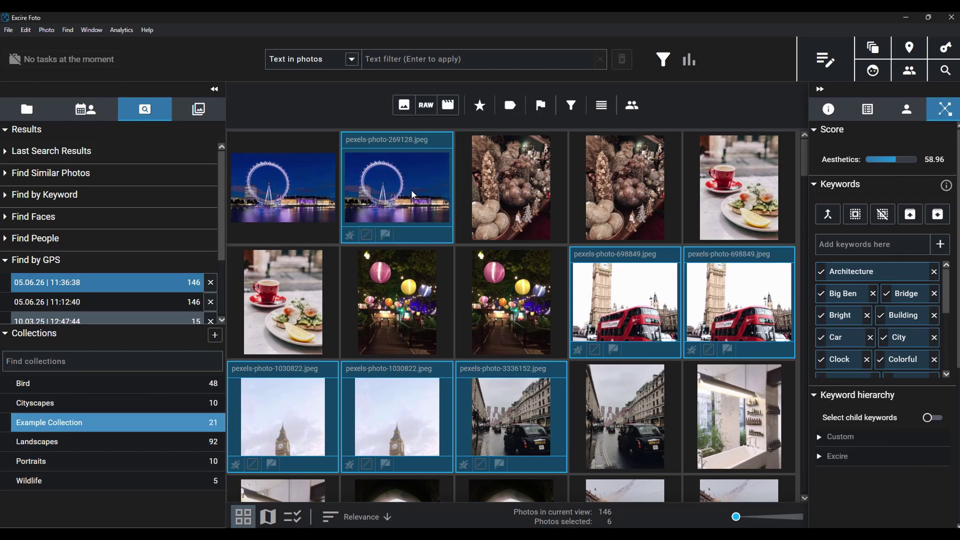
# - Select only the second London Eye photo and look through its metadata
pyautogui.click(413, 195)
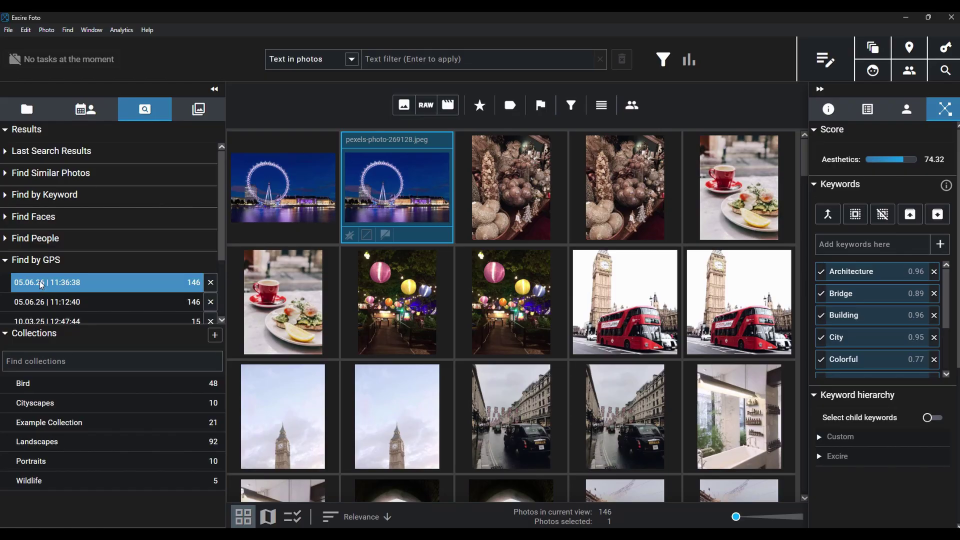
pyautogui.moveTo(369, 295)
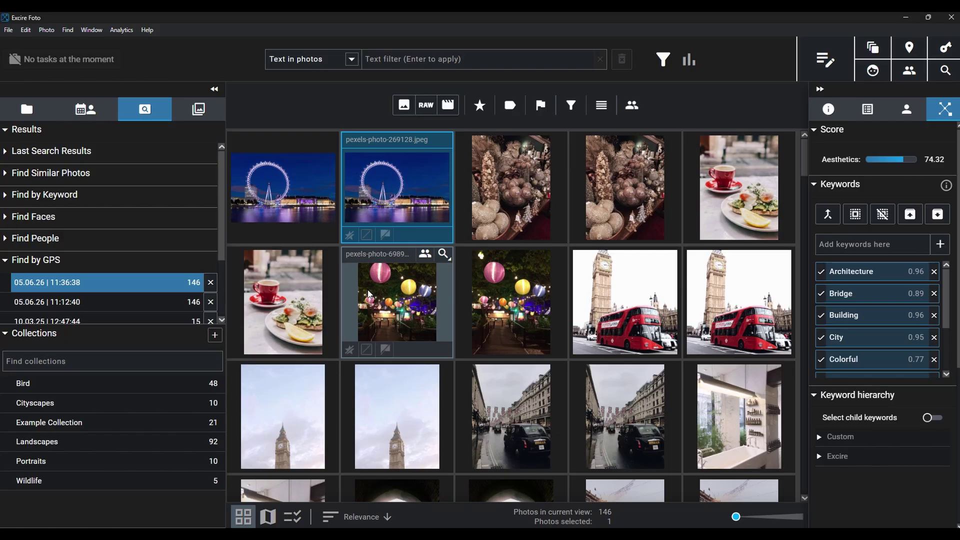
pyautogui.moveTo(410, 220)
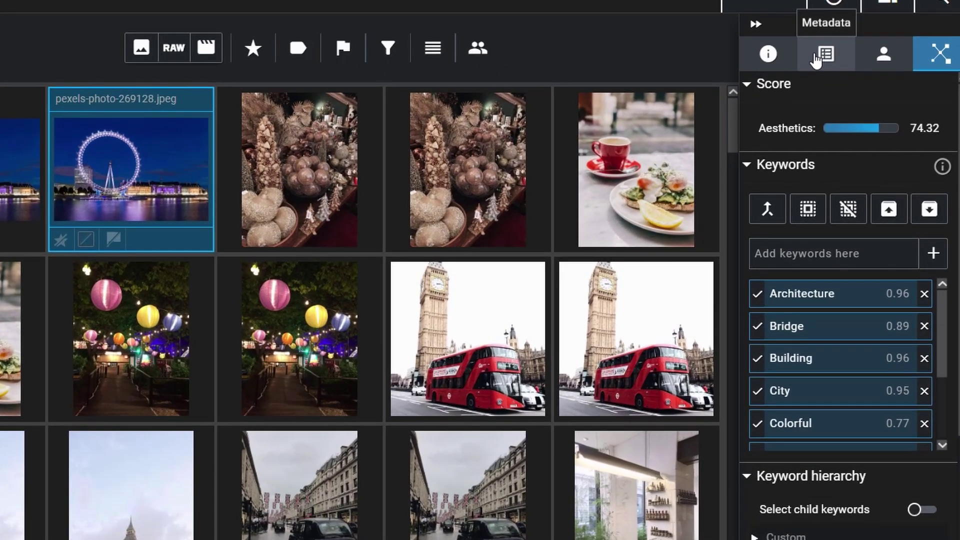
pyautogui.click(816, 60)
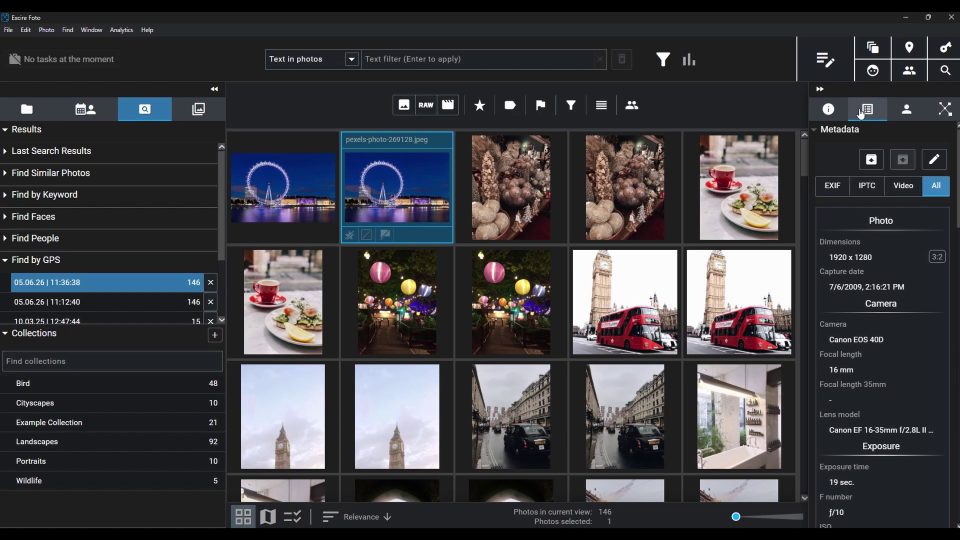
pyautogui.scroll(-3, 872, 293)
pyautogui.scroll(3, 872, 293)
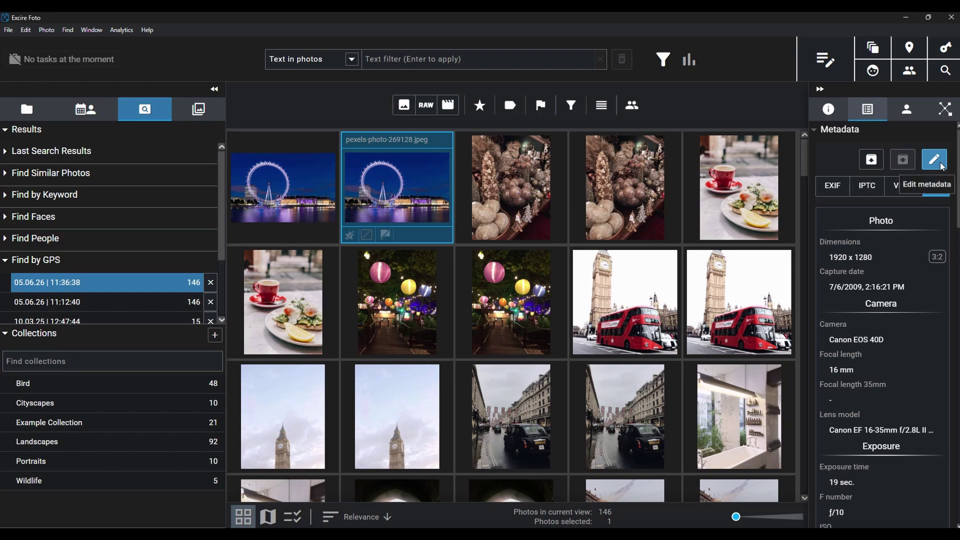
# - Open the London Eye photo's GPS data in the metadata editor and examine its coordinates, map and location options
pyautogui.click(935, 160)
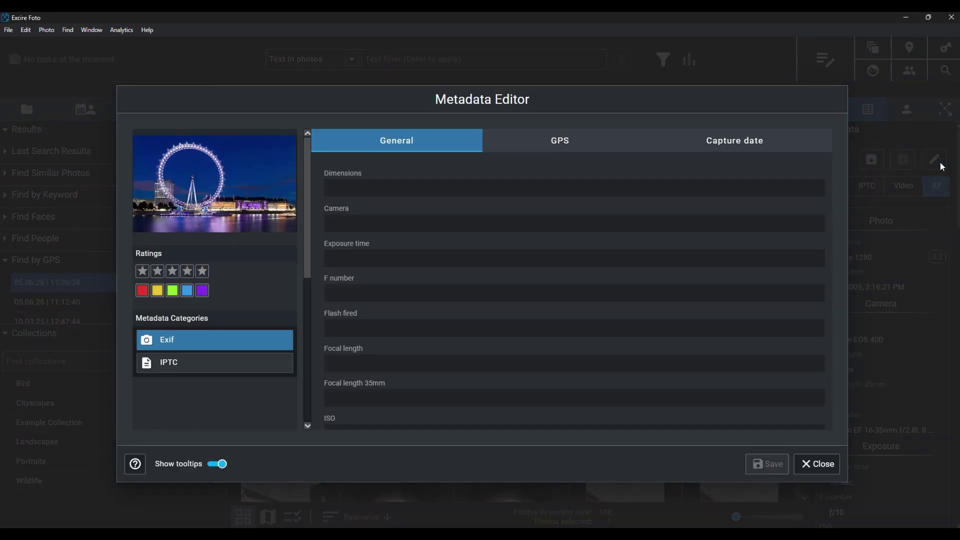
pyautogui.click(560, 149)
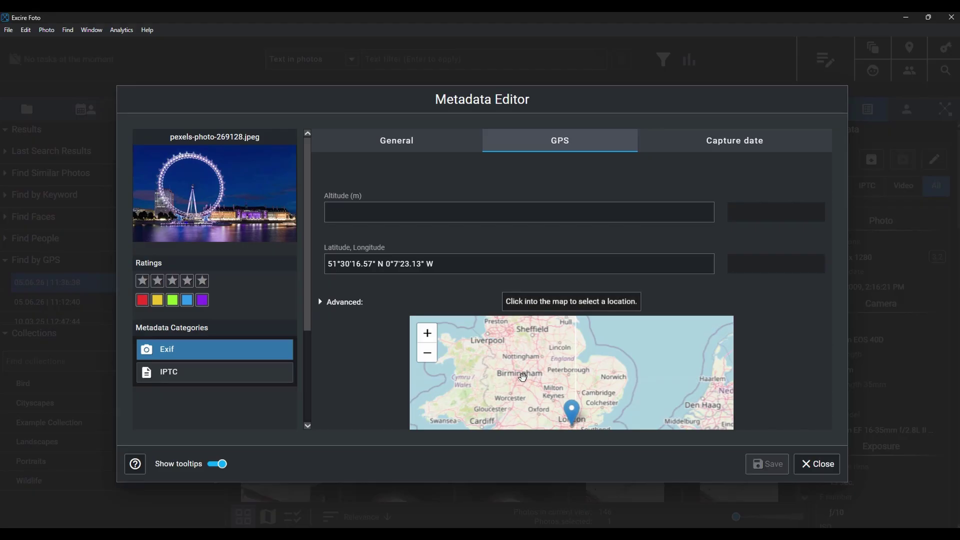
pyautogui.scroll(-3, 523, 377)
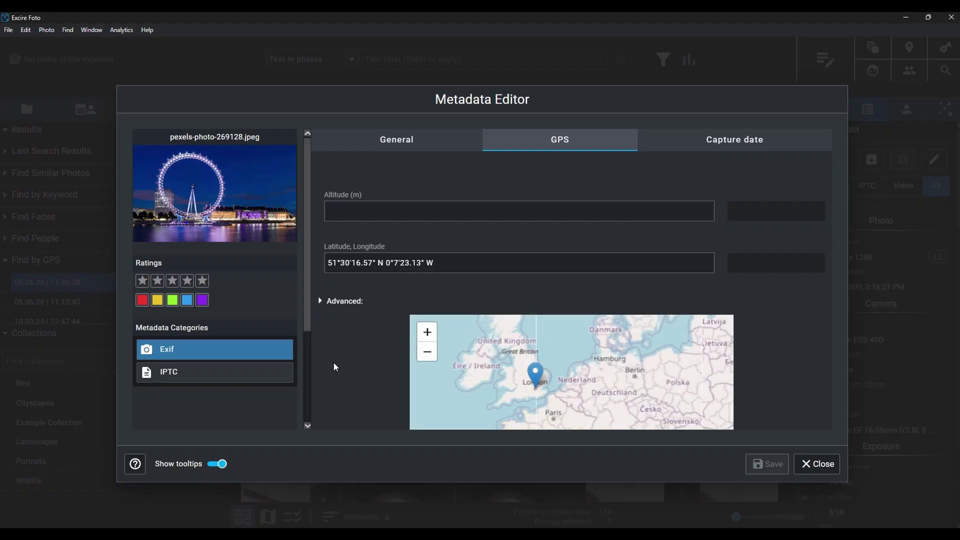
pyautogui.scroll(-3, 335, 366)
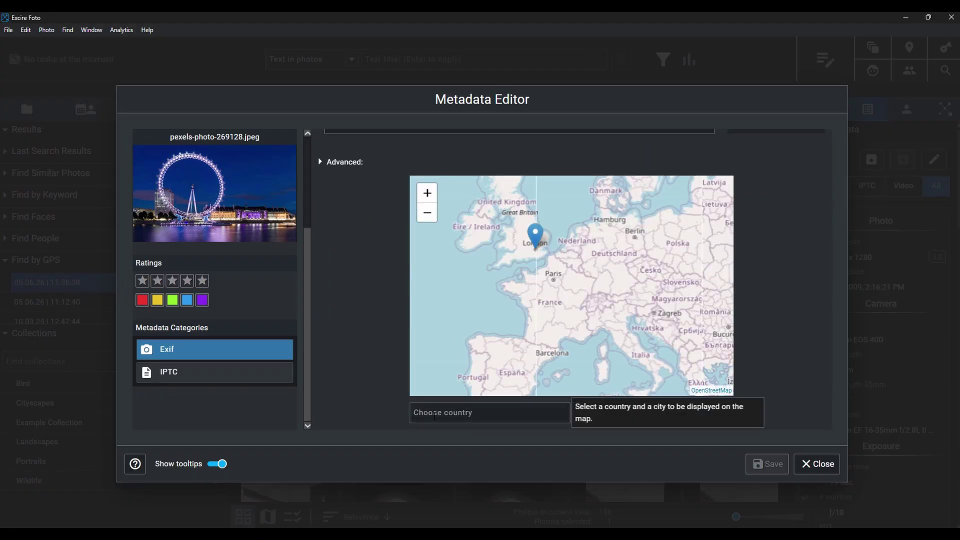
# - View the country choices for the London Eye photo's location, and close the metadata editor without saving
pyautogui.click(434, 413)
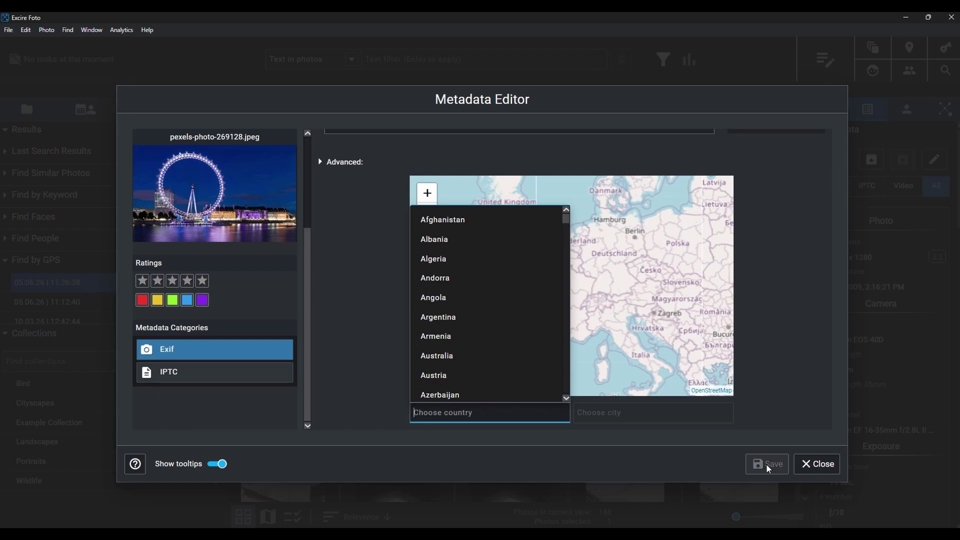
pyautogui.click(837, 469)
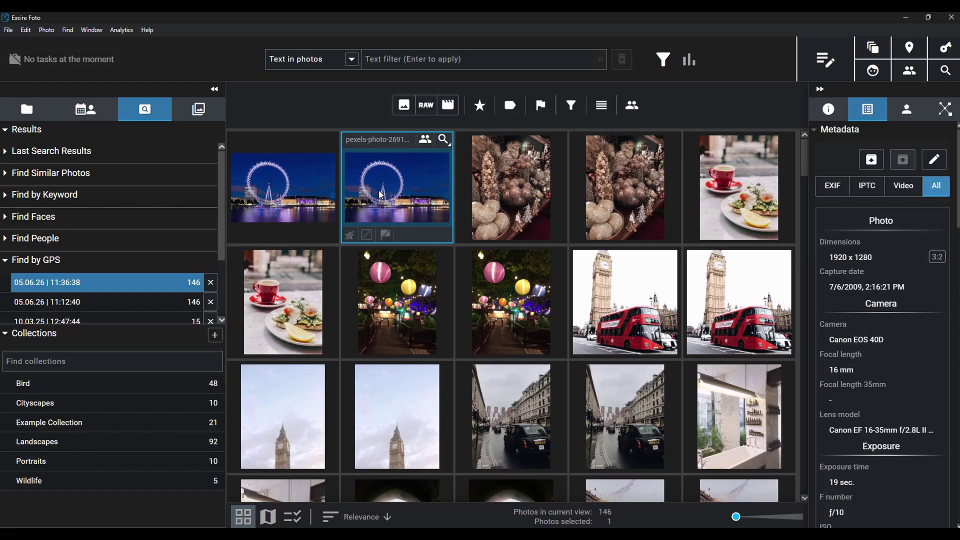
# - Select all the GPS search results, examine their GPS fields and apply-for-all options in the metadata editor, and close it without saving
pyautogui.hotkey('ctrl', 'a')
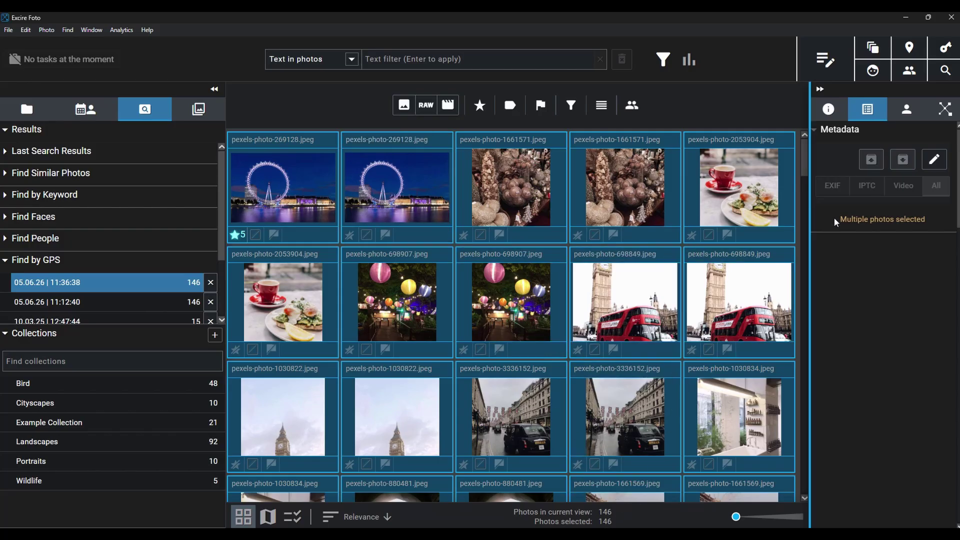
pyautogui.click(933, 163)
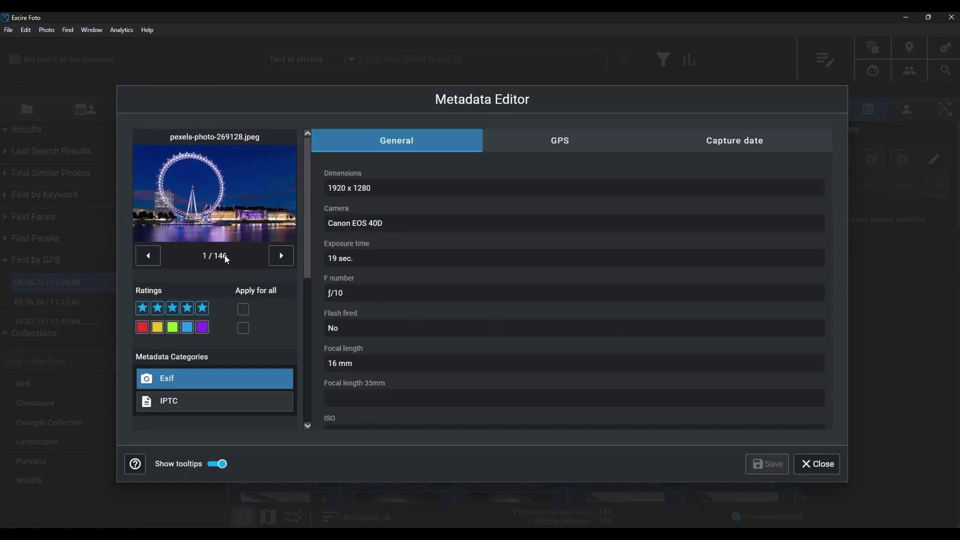
pyautogui.click(547, 146)
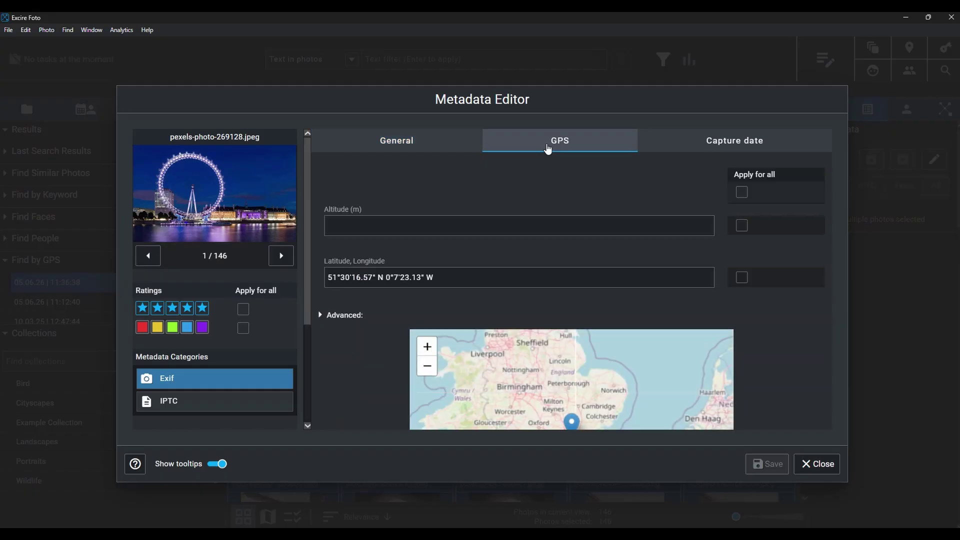
pyautogui.scroll(-3, 363, 346)
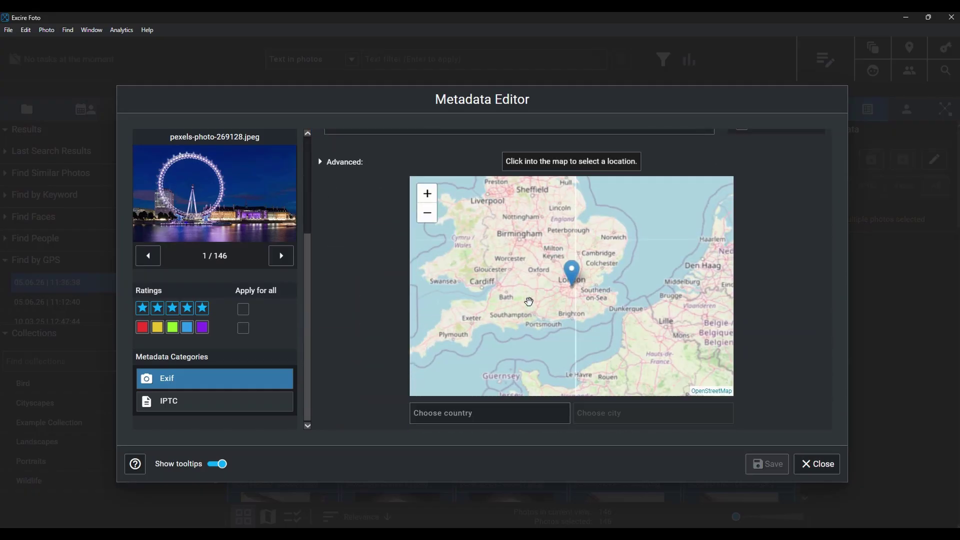
pyautogui.scroll(3, 775, 267)
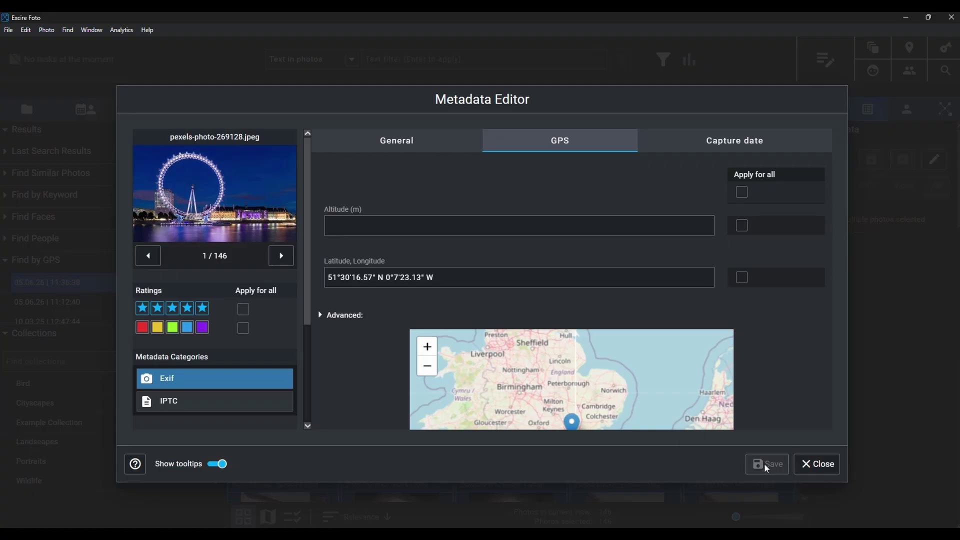
pyautogui.click(816, 464)
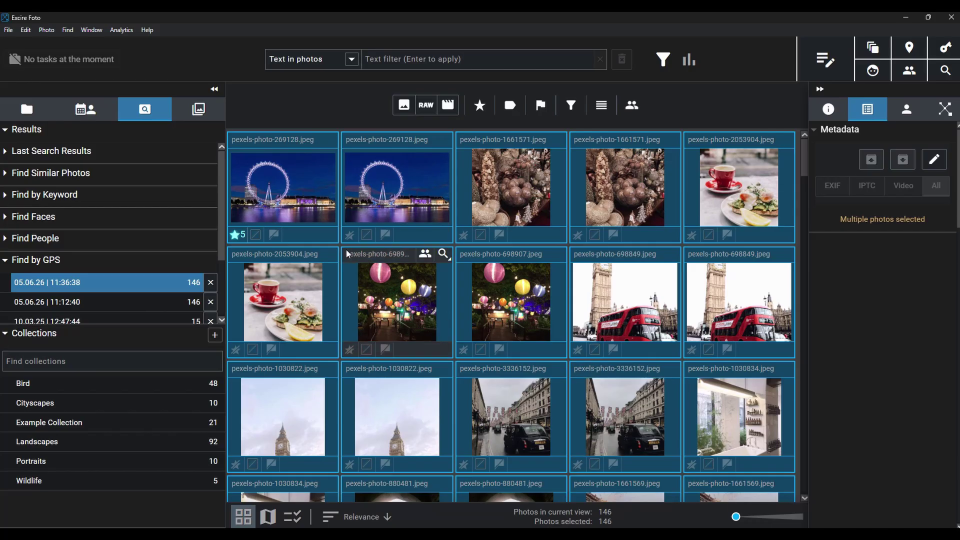
# - Copy the GPS metadata from the first London Eye photo, the one rated five stars
pyautogui.click(298, 176)
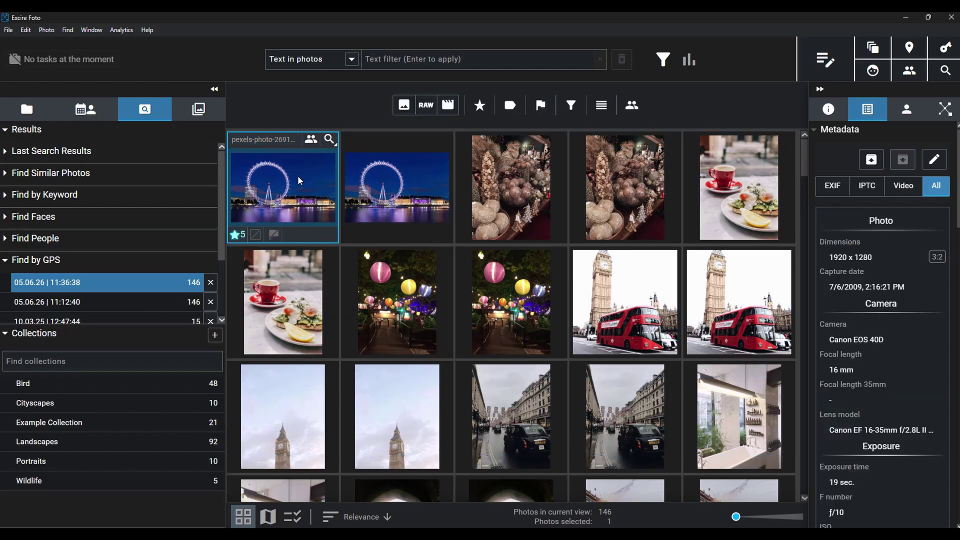
pyautogui.click(871, 161)
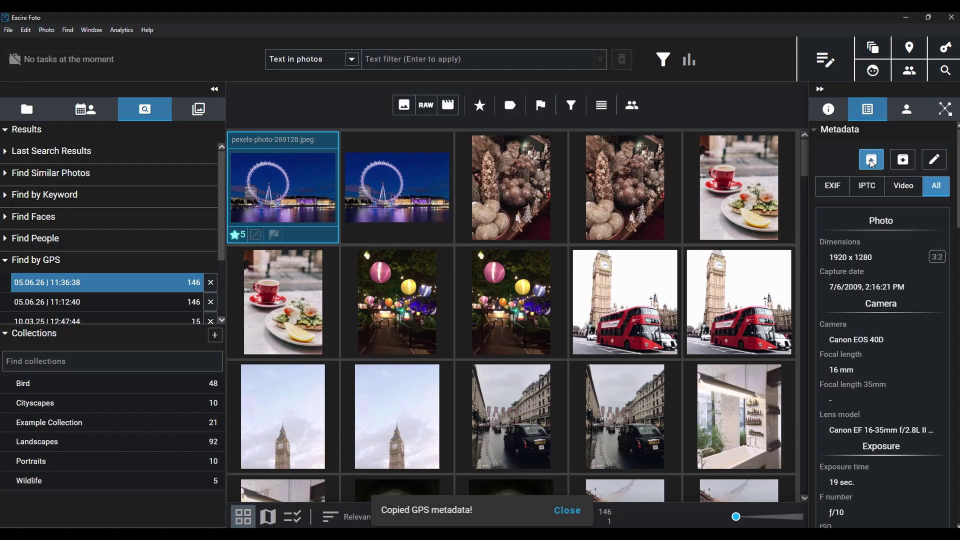
# - Select the range from the second London Eye photo through the second wet-street bus photo, and replace it with only the first grey building photo
pyautogui.click(406, 188)
pyautogui.scroll(-2, 452, 305)
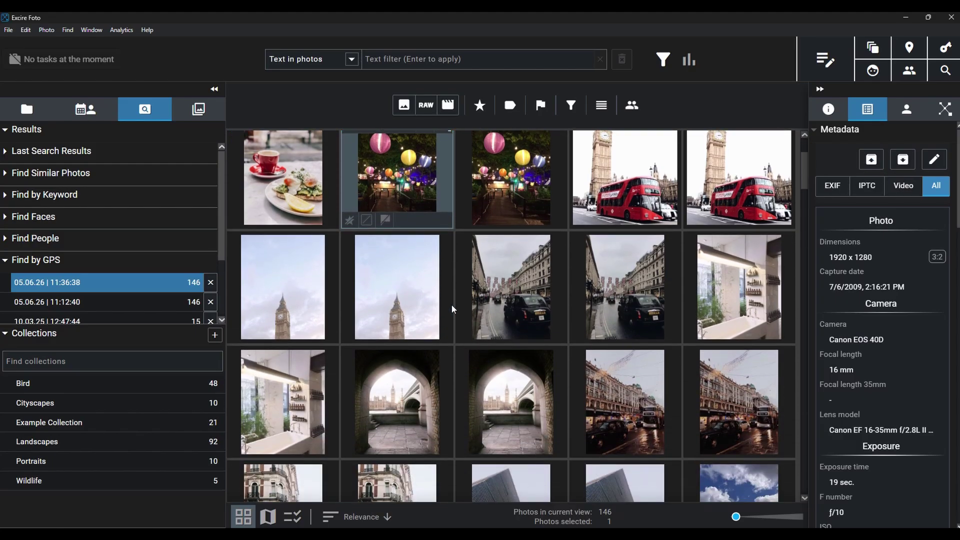
pyautogui.keyDown('shift'); pyautogui.click(728, 398); pyautogui.keyUp('shift')
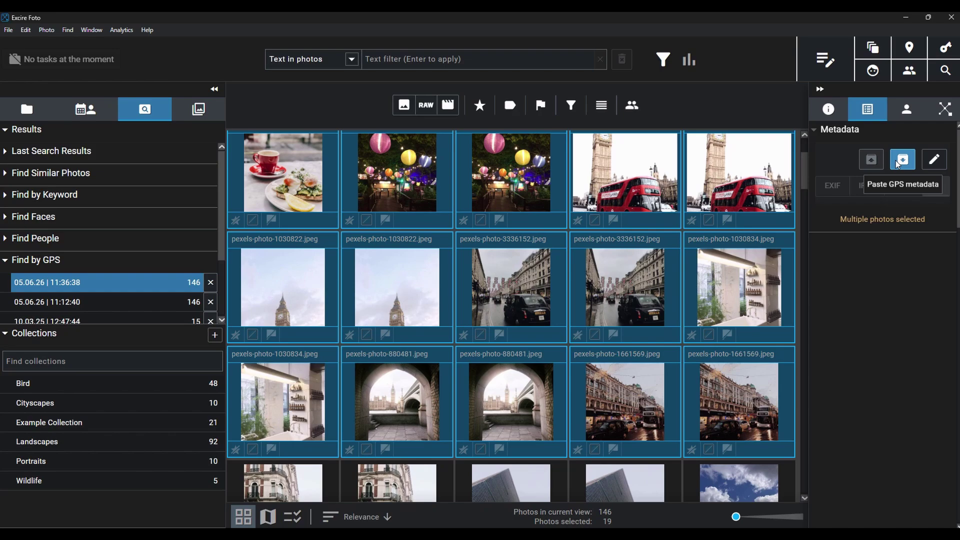
pyautogui.click(502, 489)
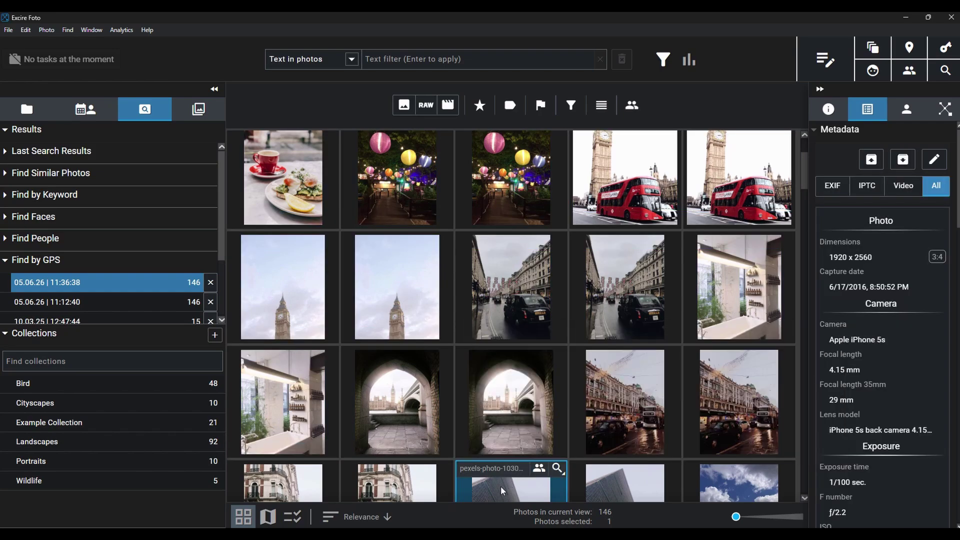